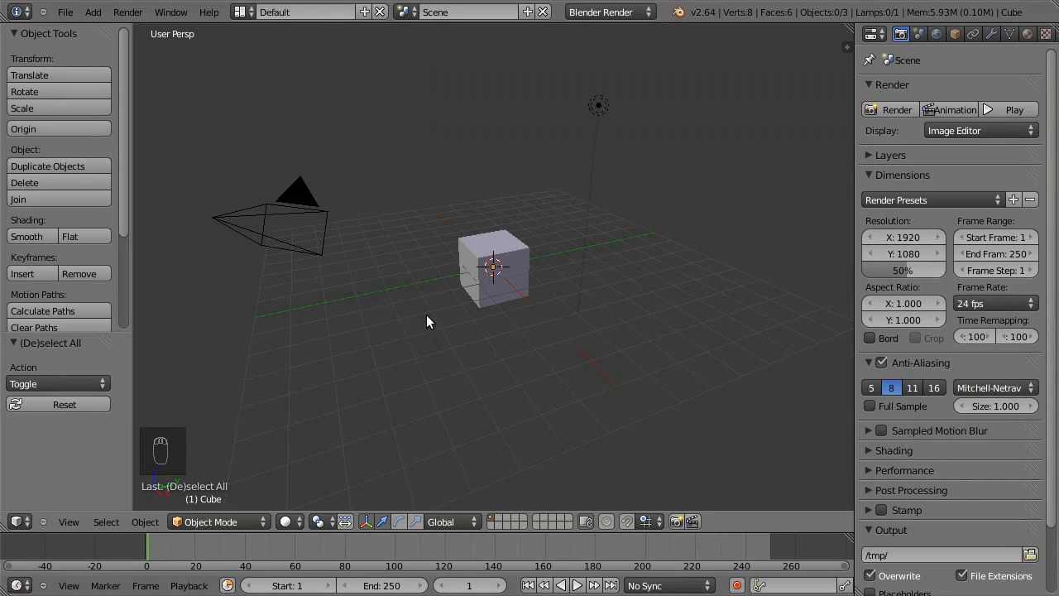
# Move the default cube about 9.36 units along the global Y axis, away from the origin.
pyautogui.moveTo(426, 322); pyautogui.dragTo(407, 352, button='middle')
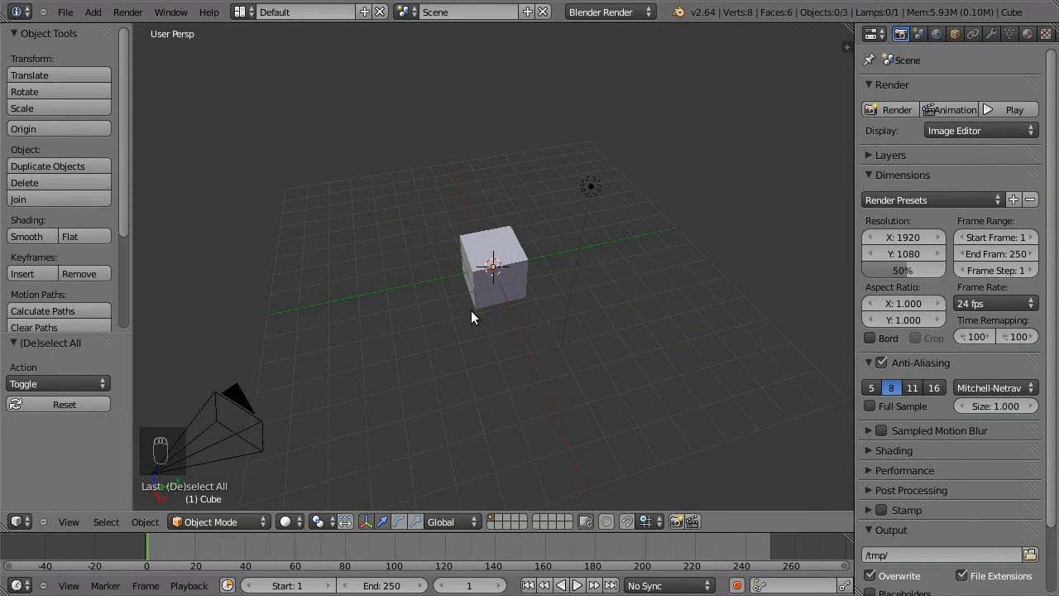
pyautogui.rightClick(507, 257)
pyautogui.press('g')
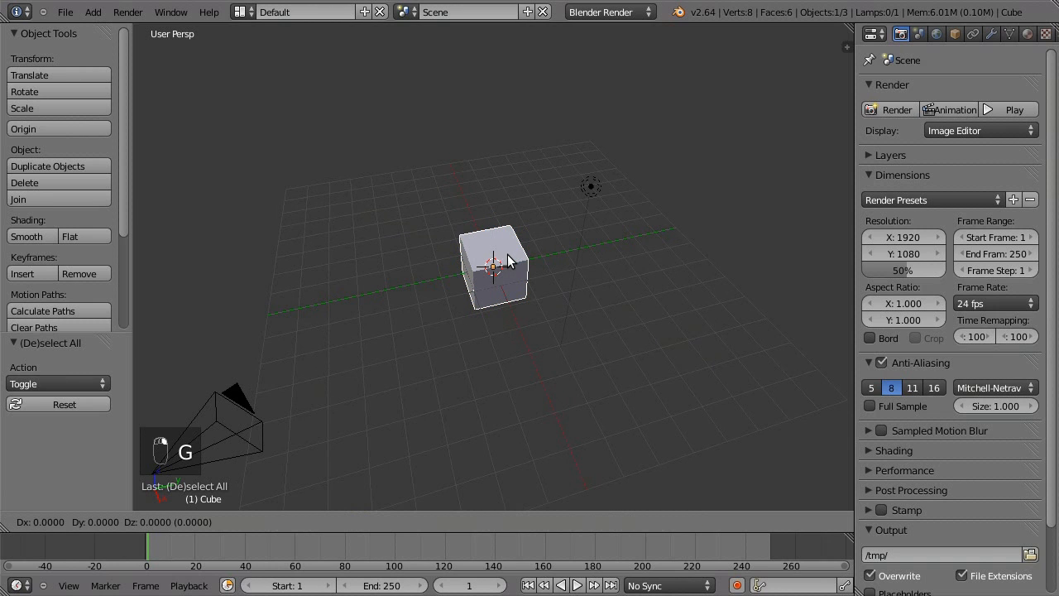
pyautogui.press('y')
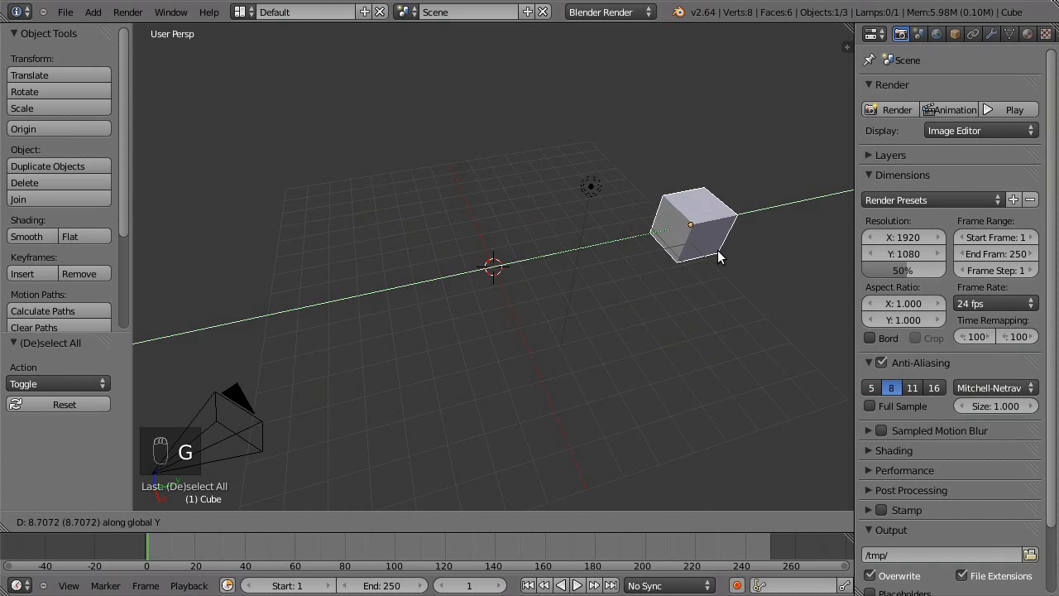
pyautogui.click(728, 250)
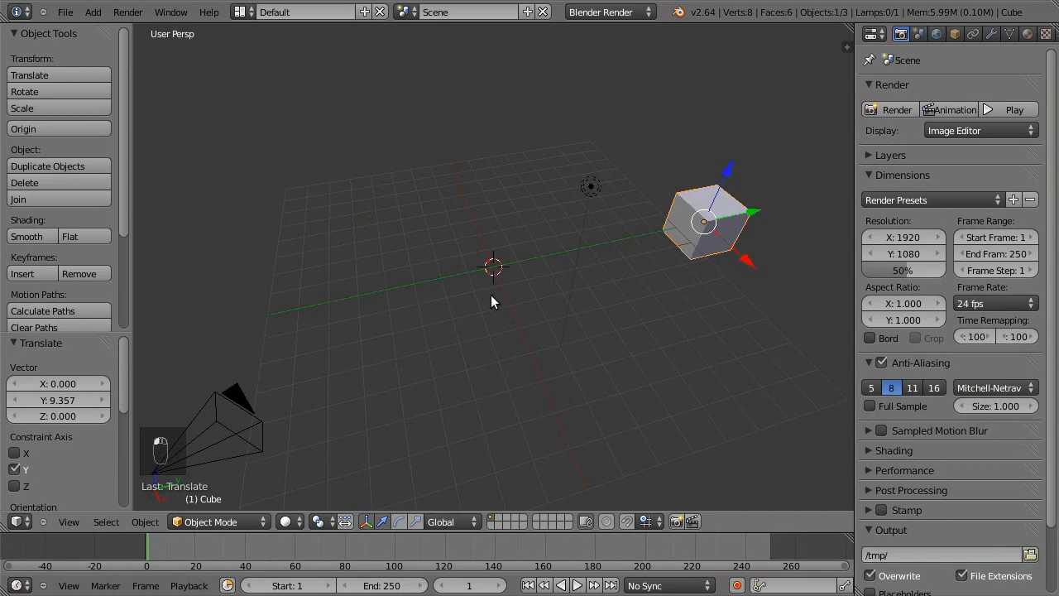
# Add a Monkey mesh at the origin.
pyautogui.scroll(4, 492, 306)
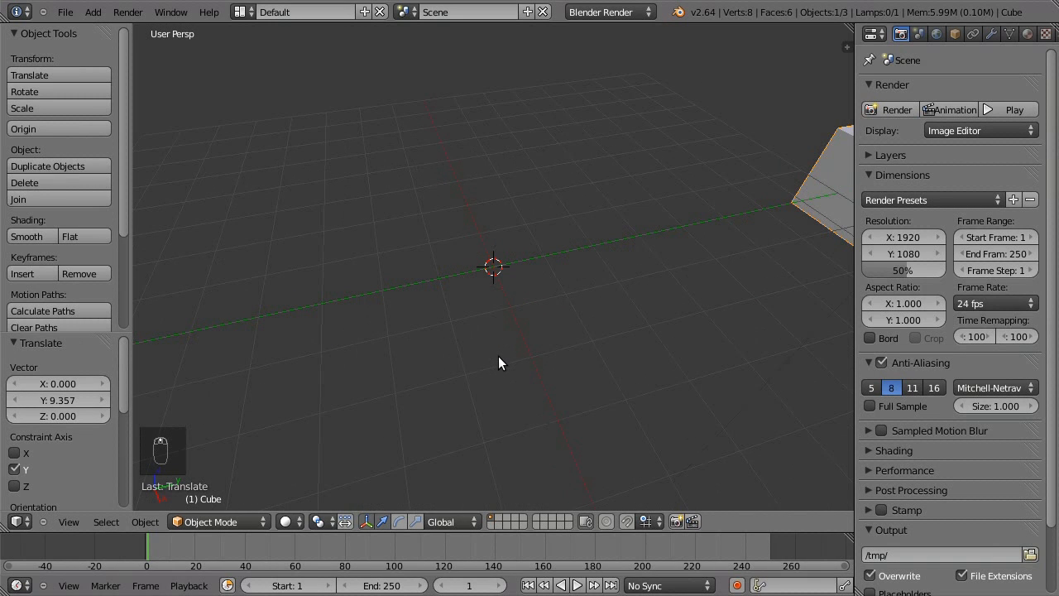
pyautogui.hotkey('shift', 'a')
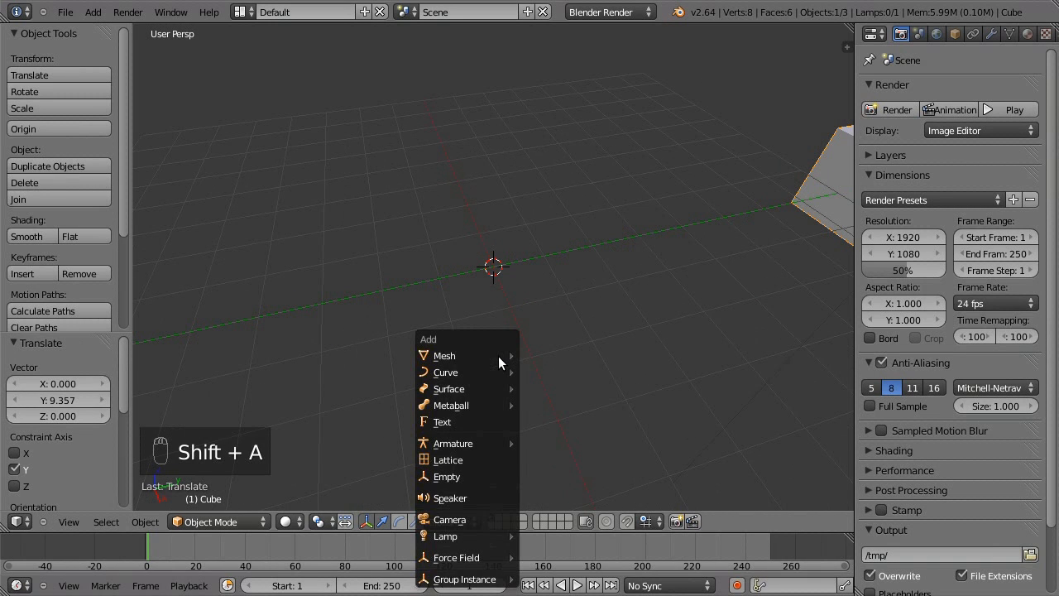
pyautogui.moveTo(492, 356)
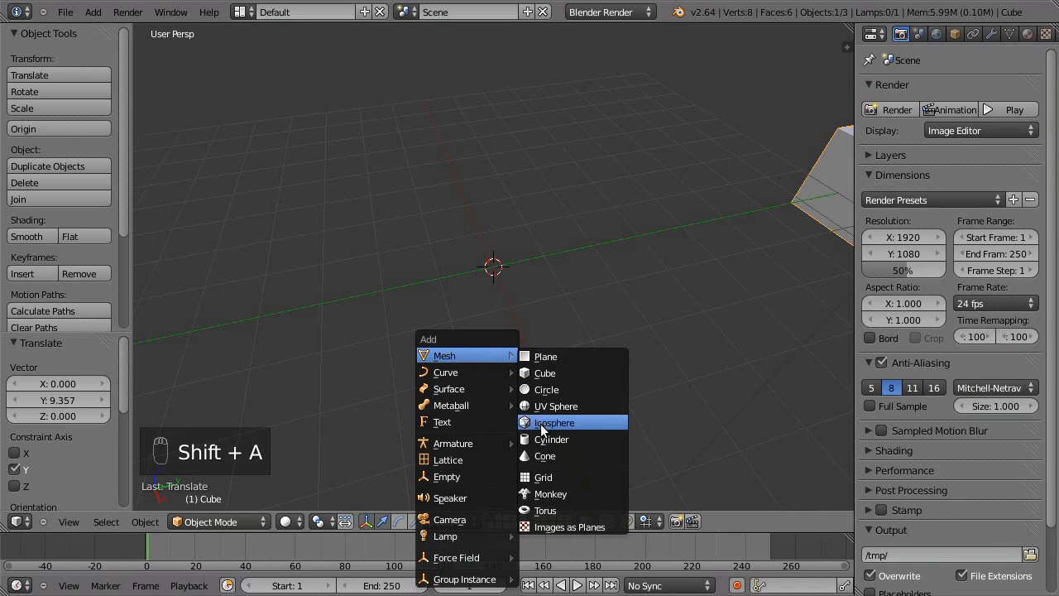
pyautogui.click(549, 494)
pyautogui.moveTo(456, 400); pyautogui.dragTo(565, 351, button='middle')
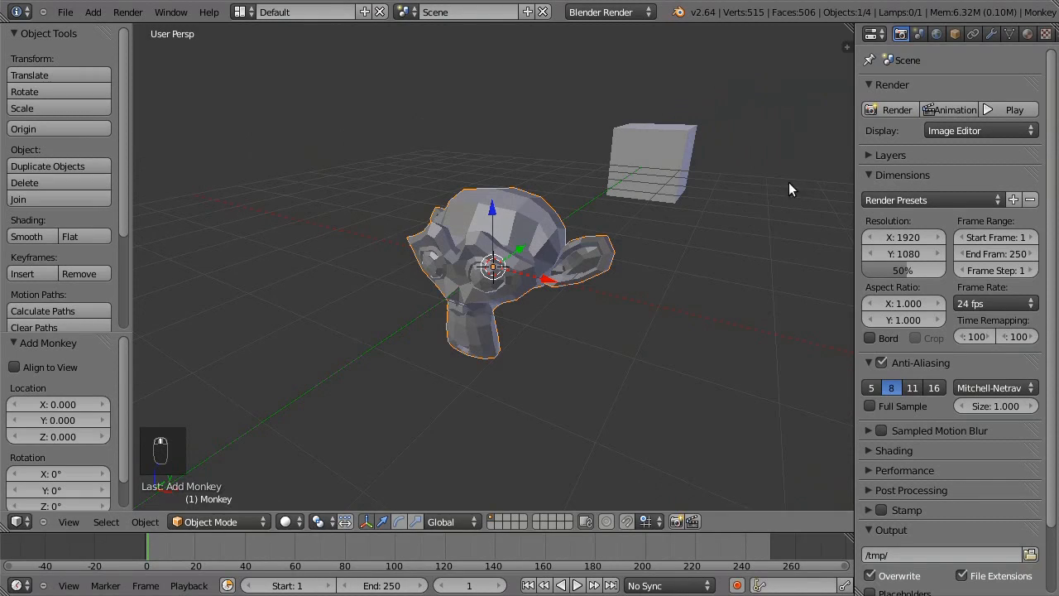
# Add a particle system to the monkey and set its emission end frame to 1.
pyautogui.scroll(-2, 961, 33)
pyautogui.scroll(-1, 960, 33)
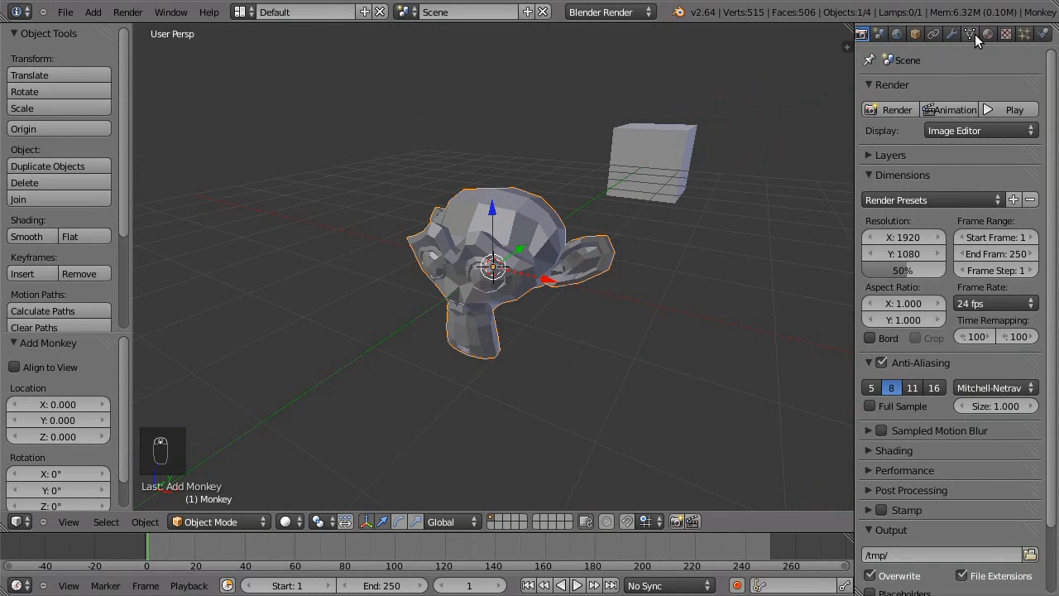
pyautogui.click(1024, 34)
pyautogui.click(1032, 90)
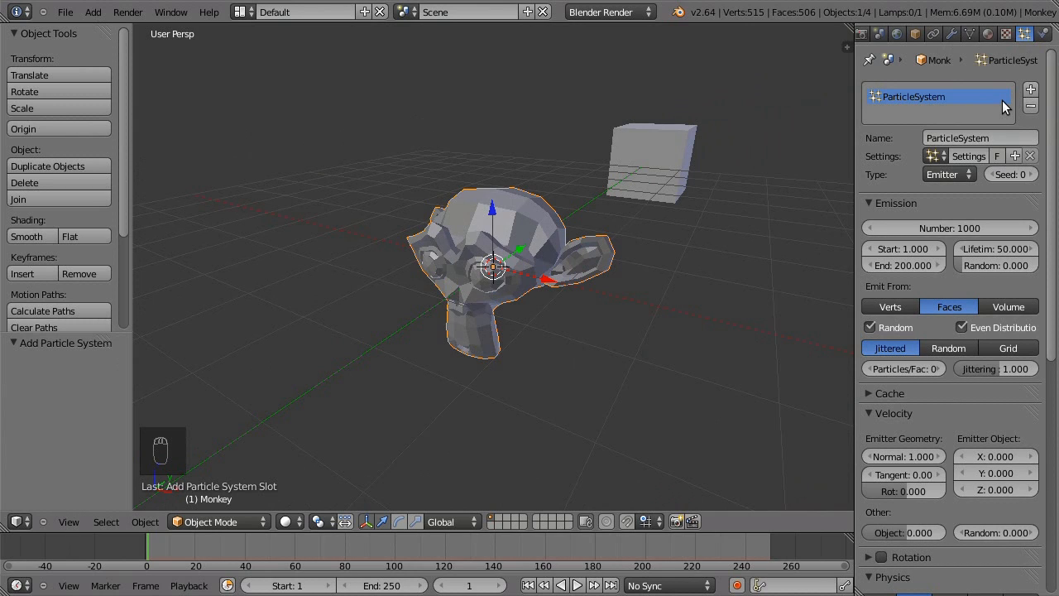
pyautogui.click(902, 264)
pyautogui.write('1')
pyautogui.press('Return')
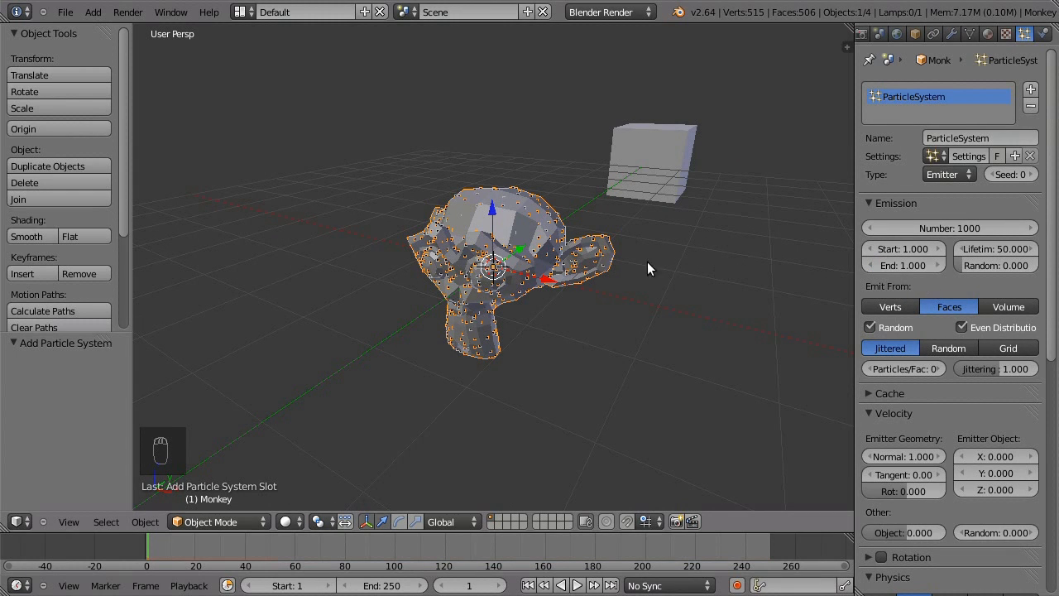
# Distribute the monkey's particles in a Grid across its faces and set the particle physics to No.
pyautogui.moveTo(471, 256); pyautogui.dragTo(582, 200, button='middle')
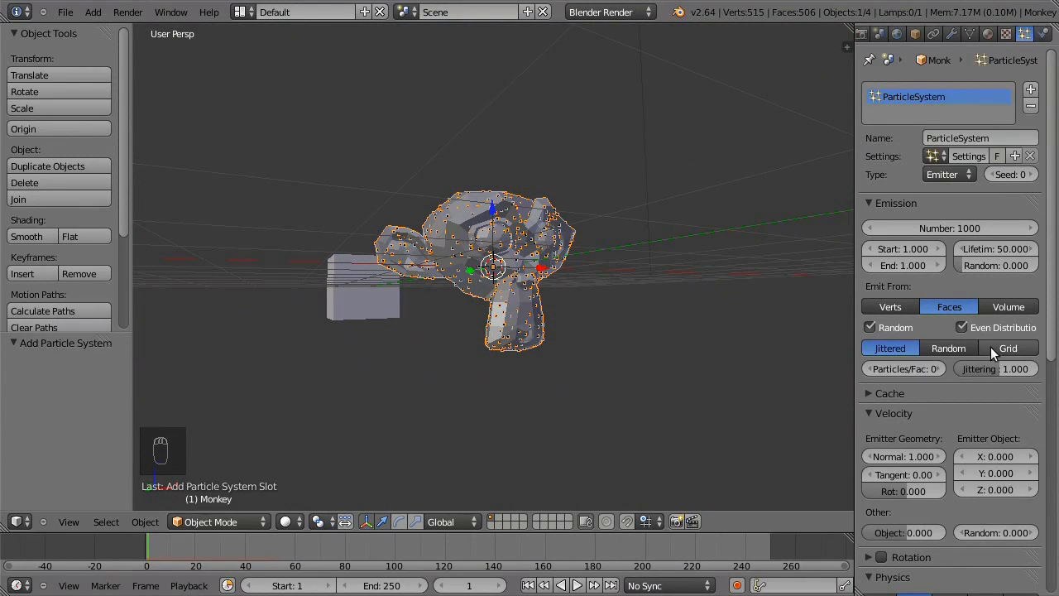
pyautogui.click(1011, 348)
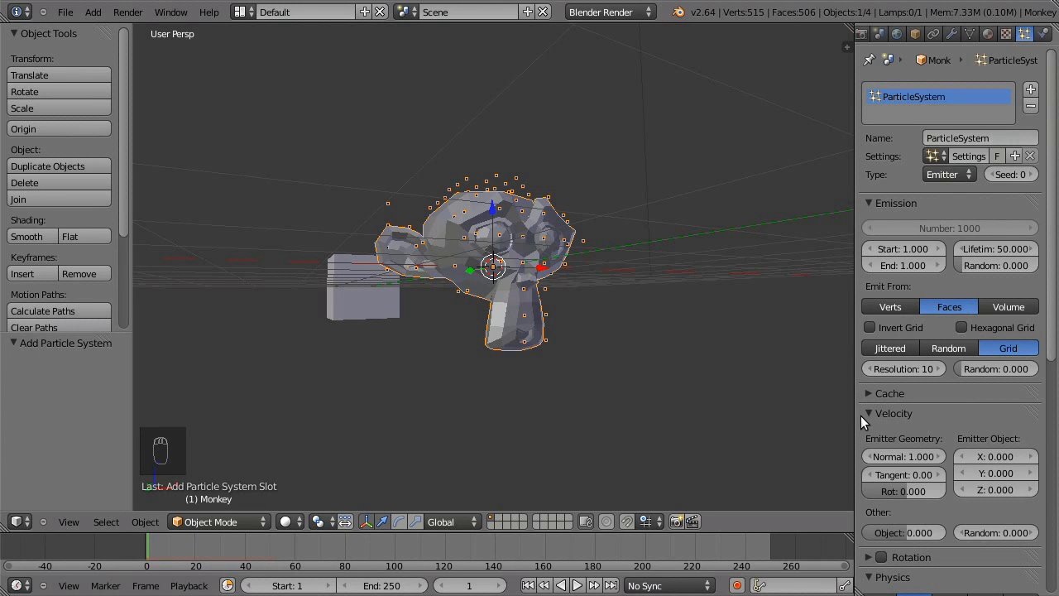
pyautogui.scroll(-1, 861, 416)
pyautogui.scroll(-5, 860, 416)
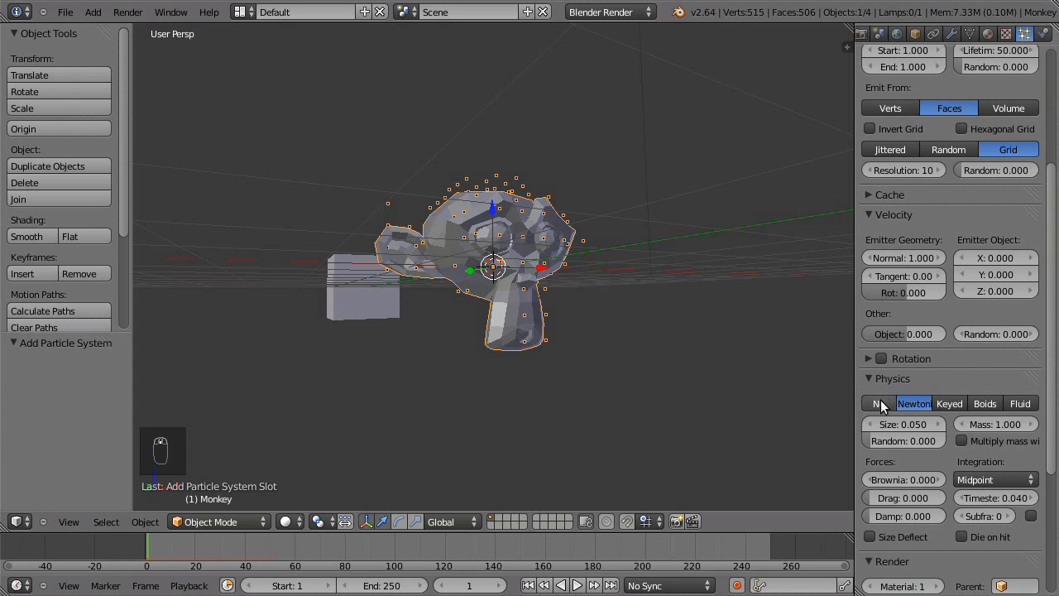
pyautogui.click(879, 403)
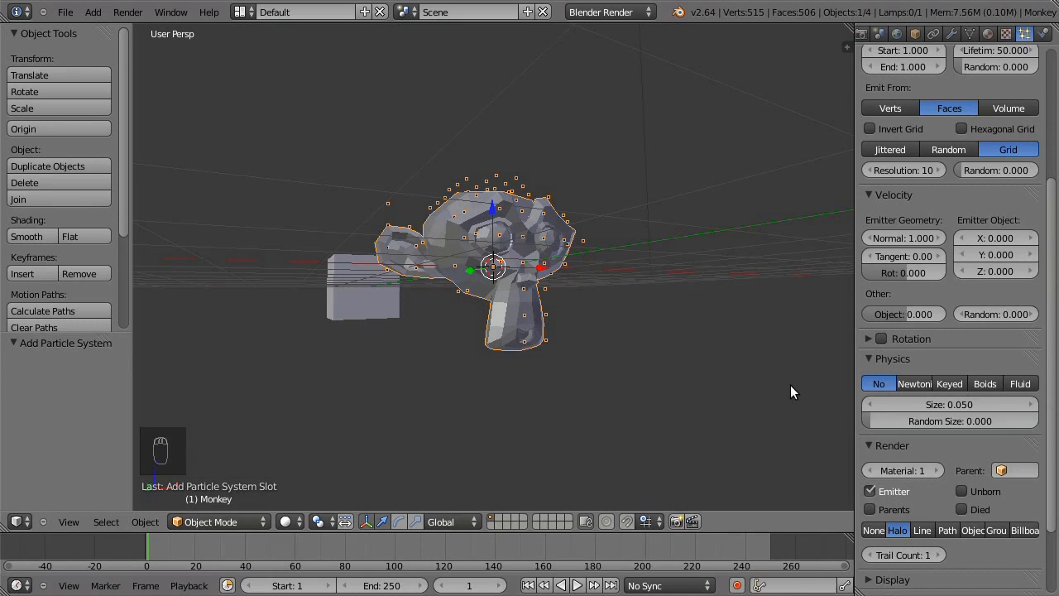
# Render the particles as Object instances, using Cube as the dupli object.
pyautogui.scroll(-3, 869, 412)
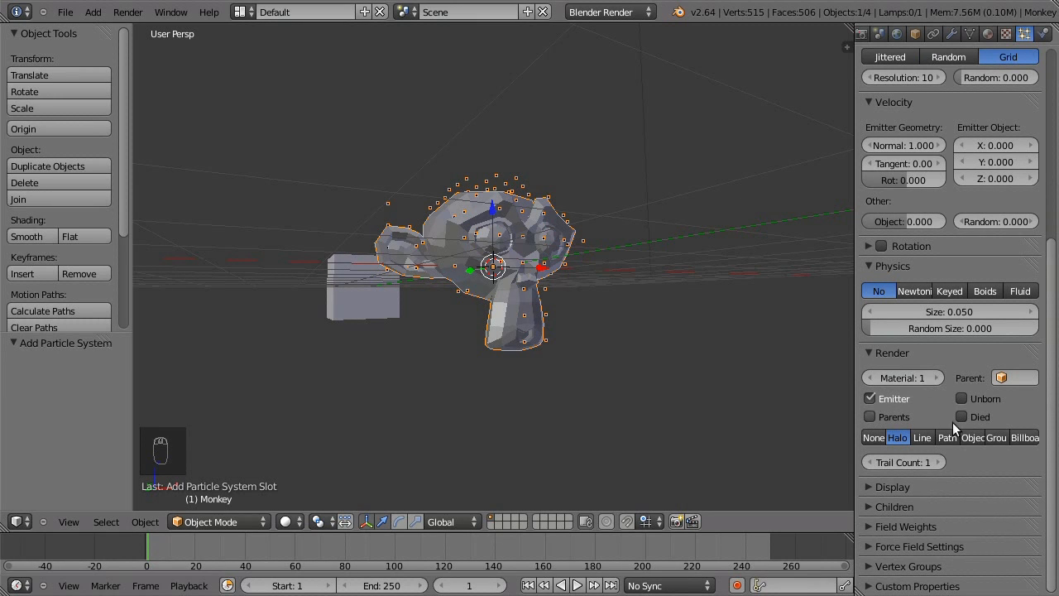
pyautogui.click(976, 439)
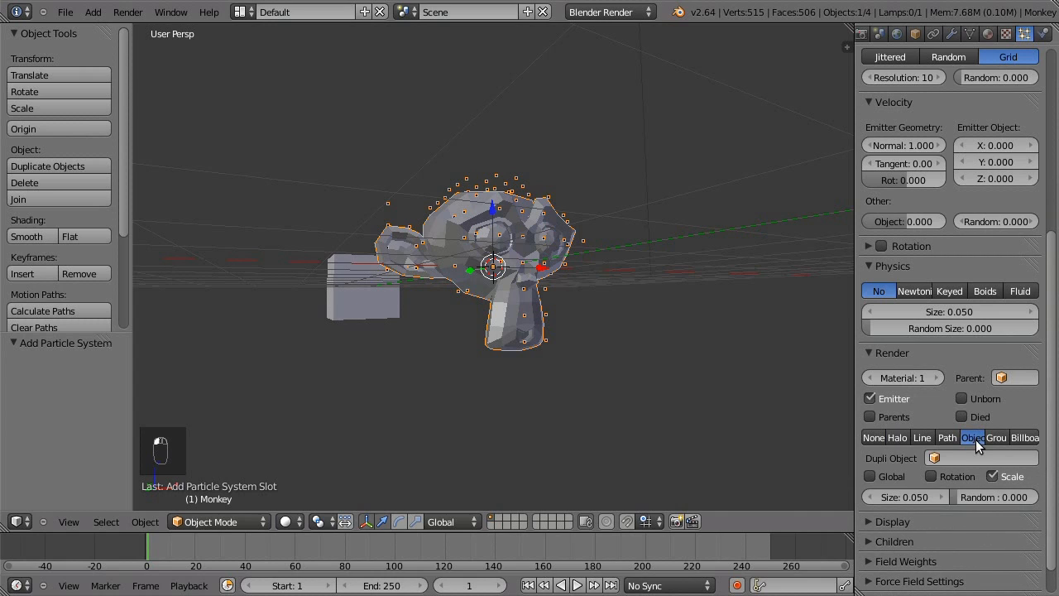
pyautogui.click(930, 460)
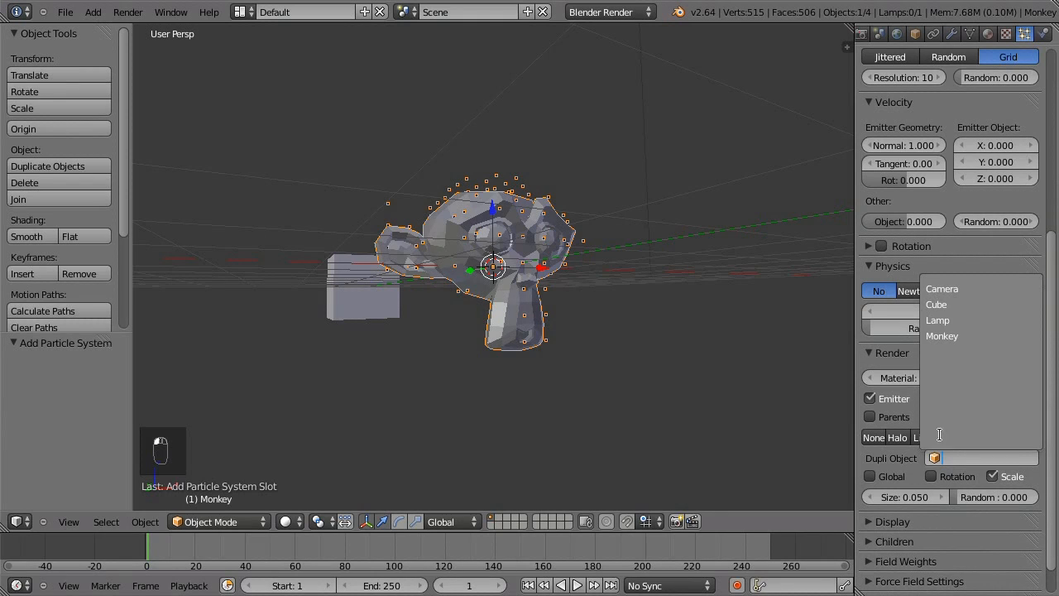
pyautogui.click(938, 305)
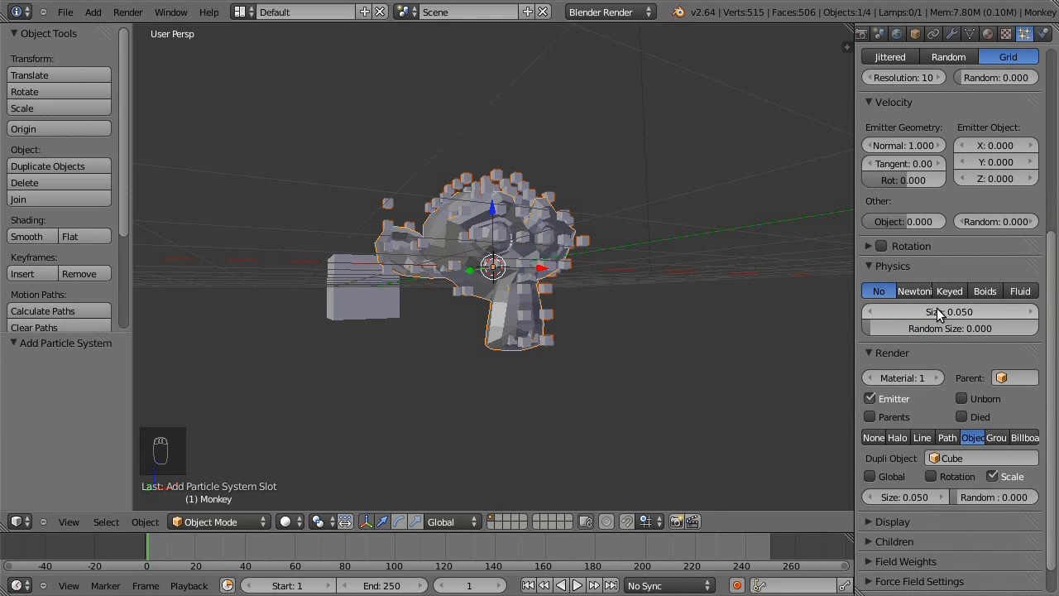
# Increase the particle size to about 0.0768 so the instanced cubes grow.
pyautogui.moveTo(687, 283); pyautogui.dragTo(521, 334, button='middle')
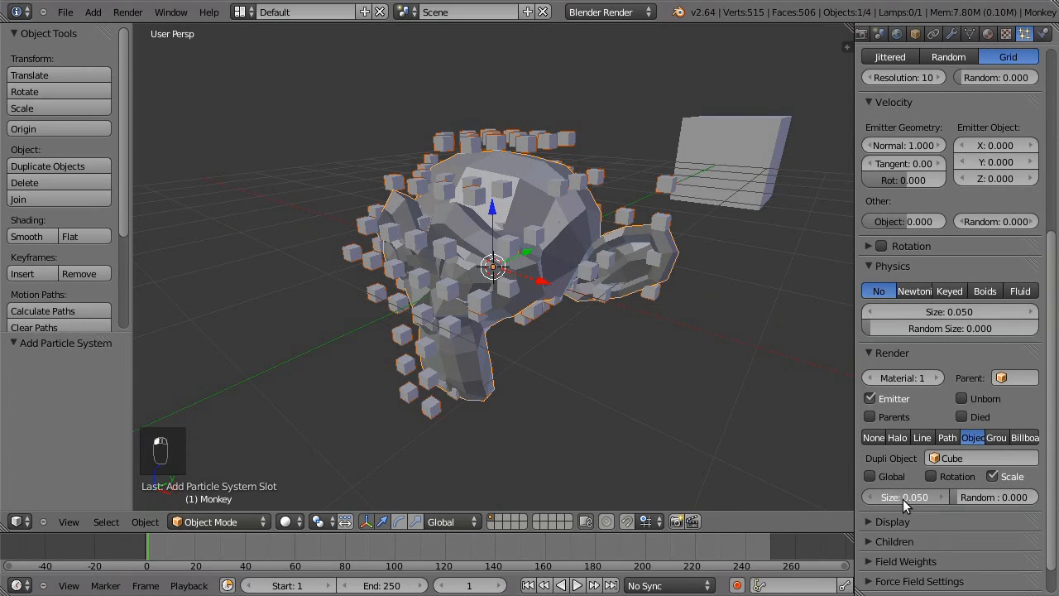
pyautogui.moveTo(904, 499); pyautogui.dragTo(913, 496)
pyautogui.moveTo(945, 310); pyautogui.dragTo(933, 312)
# Scale the source cube's mesh up by about 1.77 in Edit Mode, then return to Object Mode.
pyautogui.rightClick(752, 173)
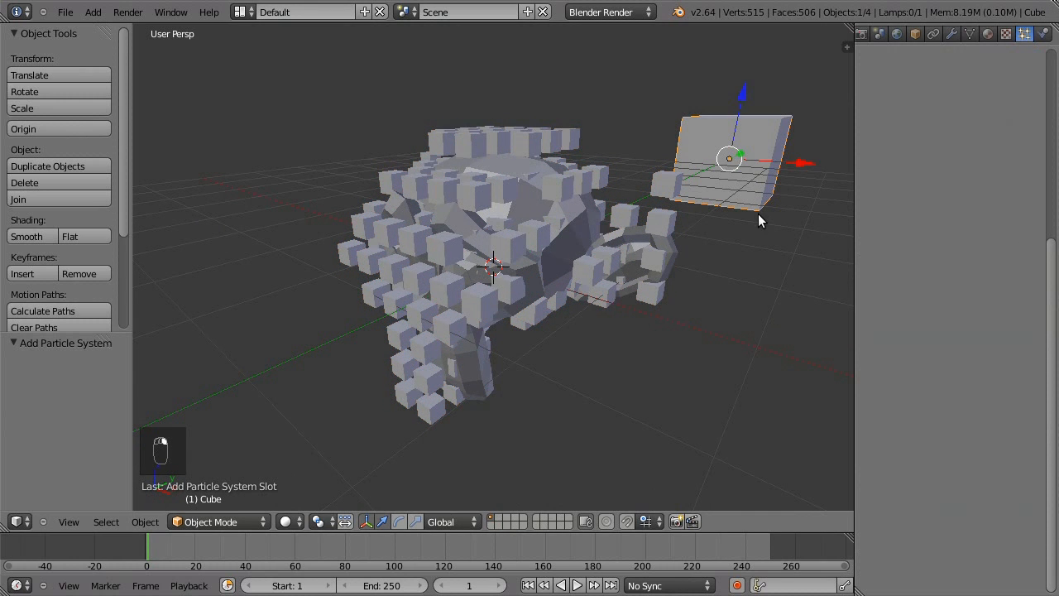
pyautogui.press('Tab')
pyautogui.press('s')
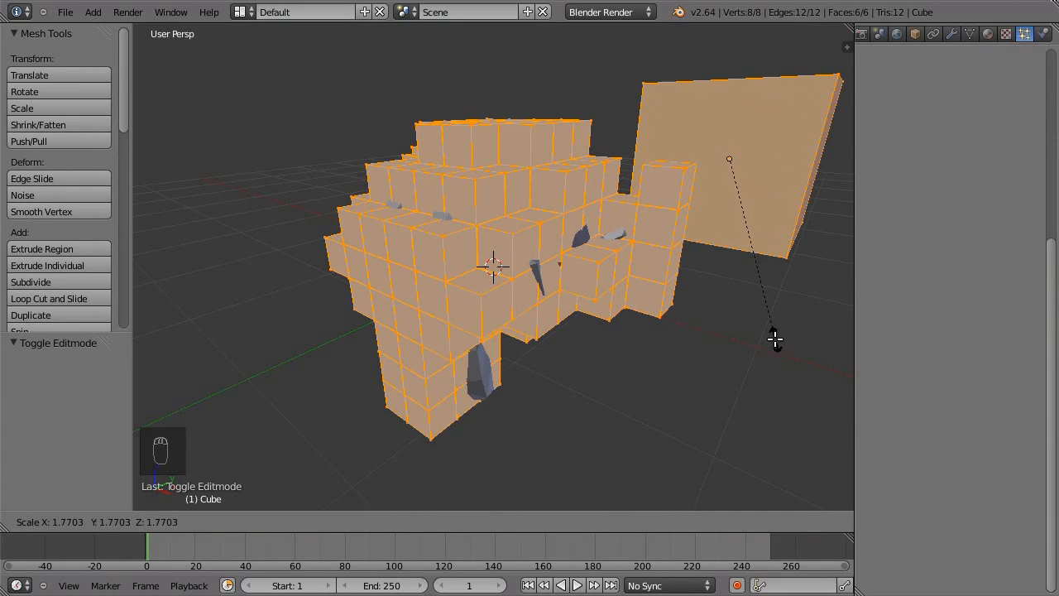
pyautogui.click(775, 338)
pyautogui.press('Tab')
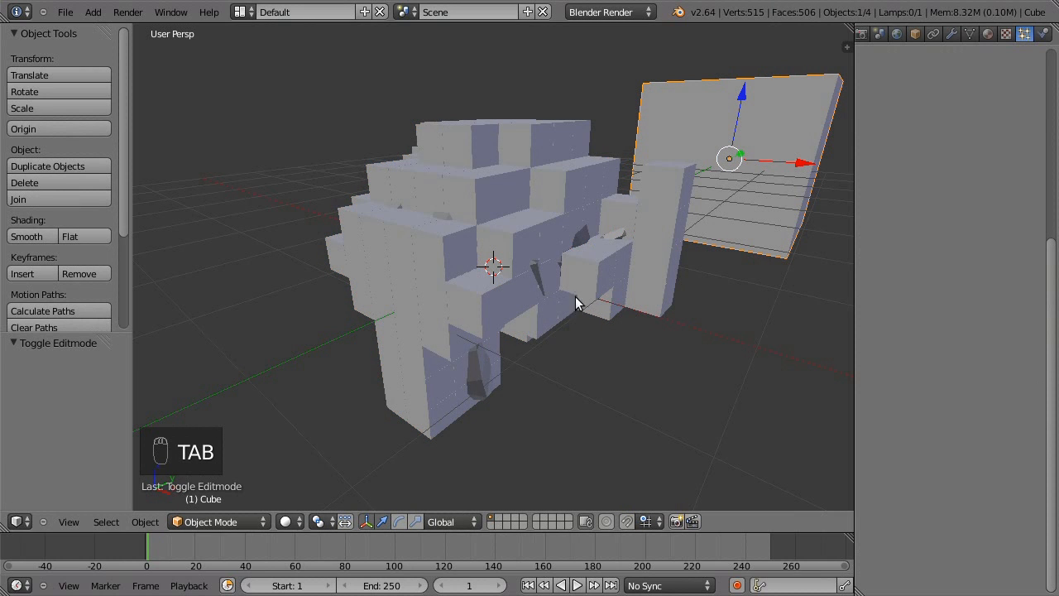
# Select the monkey and raise its particle grid resolution to 20.
pyautogui.rightClick(517, 259)
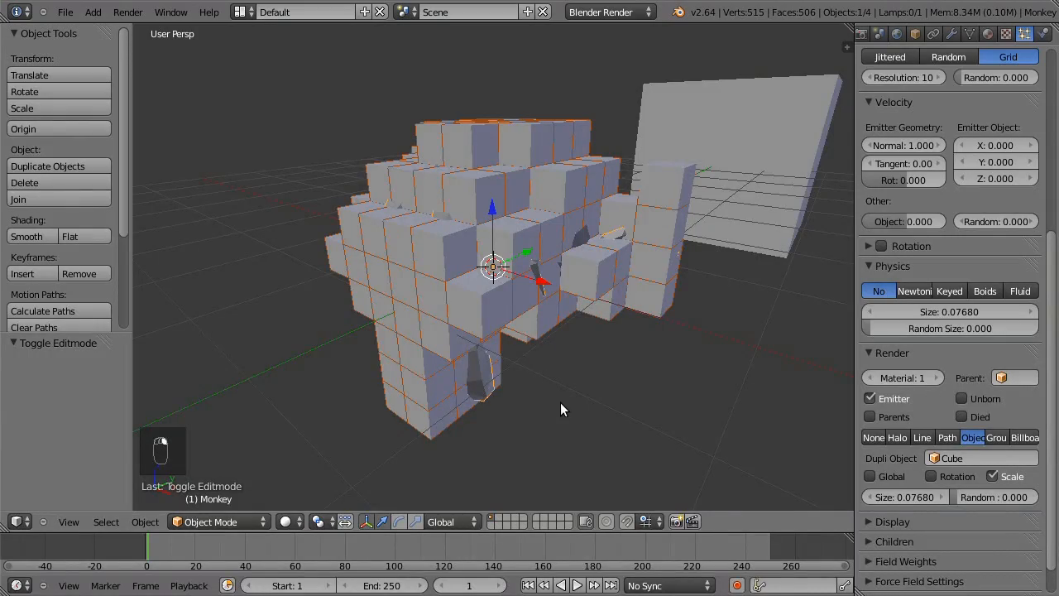
pyautogui.moveTo(567, 407)
pyautogui.mouseDown(button='middle')
pyautogui.moveTo(751, 405)
pyautogui.moveTo(609, 412)
pyautogui.moveTo(584, 393)
pyautogui.moveTo(609, 367)
pyautogui.moveTo(690, 364)
pyautogui.moveTo(535, 403)
pyautogui.moveTo(561, 416)
pyautogui.mouseUp(button='middle')
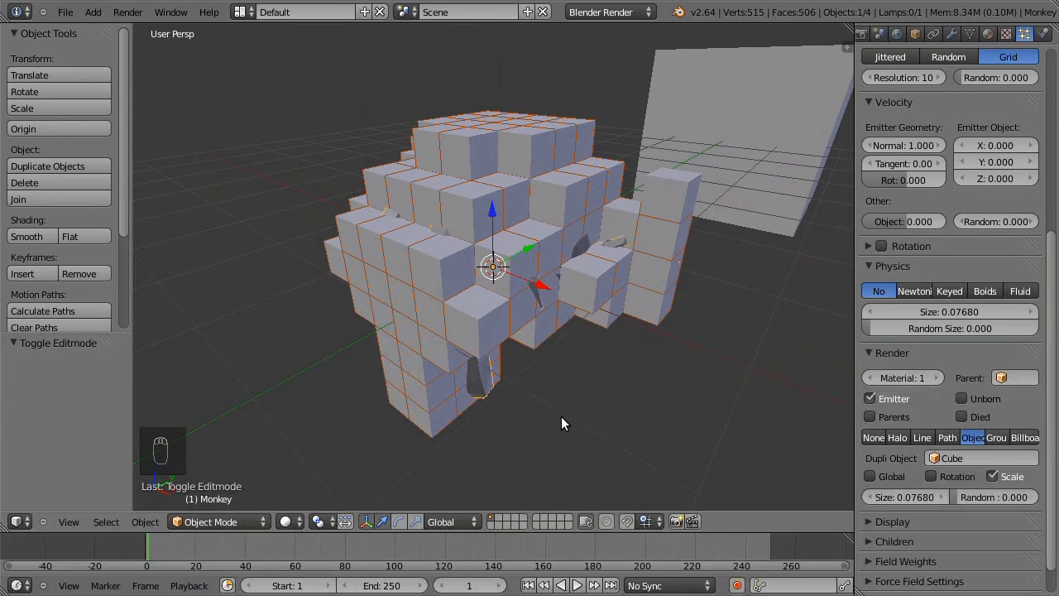
pyautogui.scroll(4, 883, 230)
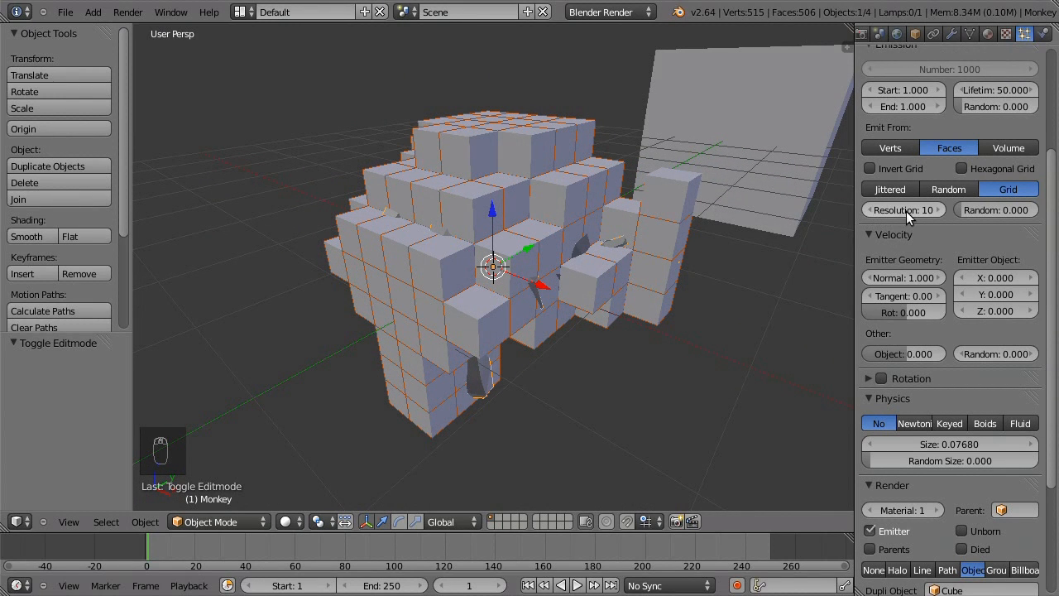
pyautogui.click(938, 213)
pyautogui.click(937, 212)
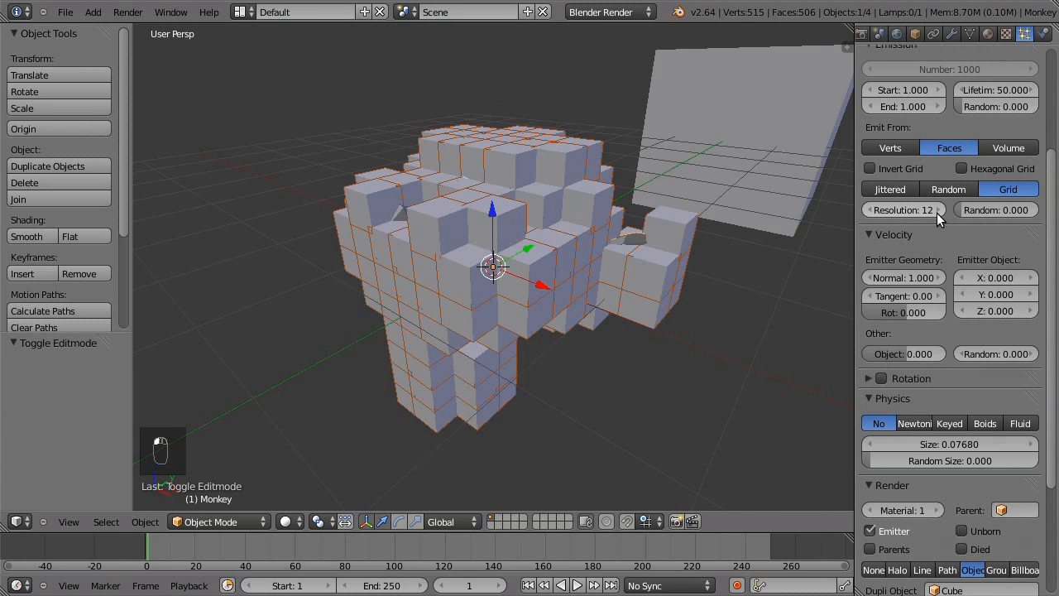
pyautogui.click(938, 213)
pyautogui.click(937, 213)
pyautogui.click(938, 213)
pyautogui.click(938, 213)
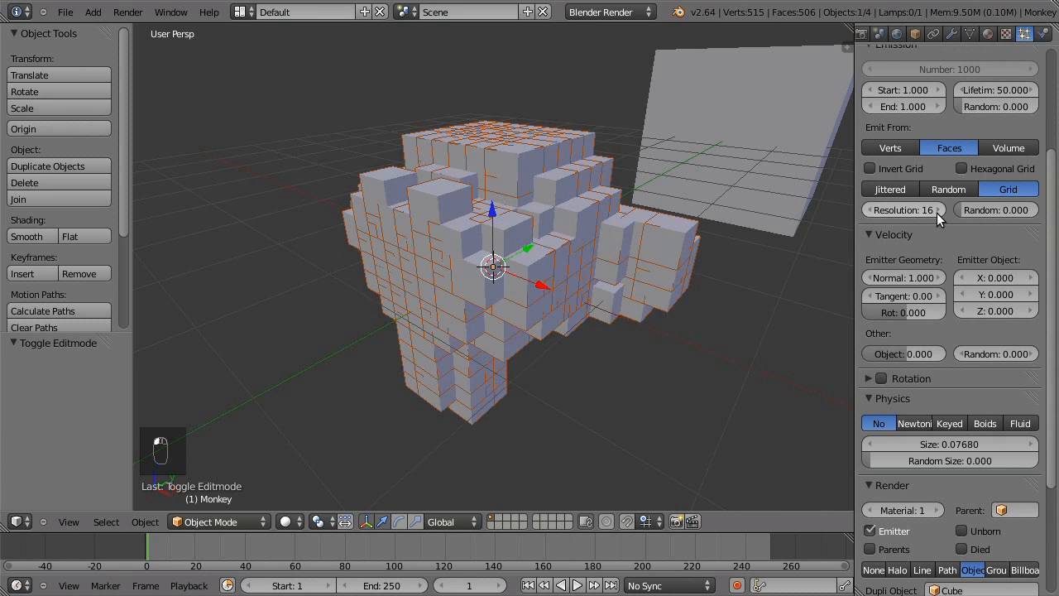
pyautogui.click(937, 213)
pyautogui.click(938, 212)
pyautogui.click(937, 213)
pyautogui.click(938, 213)
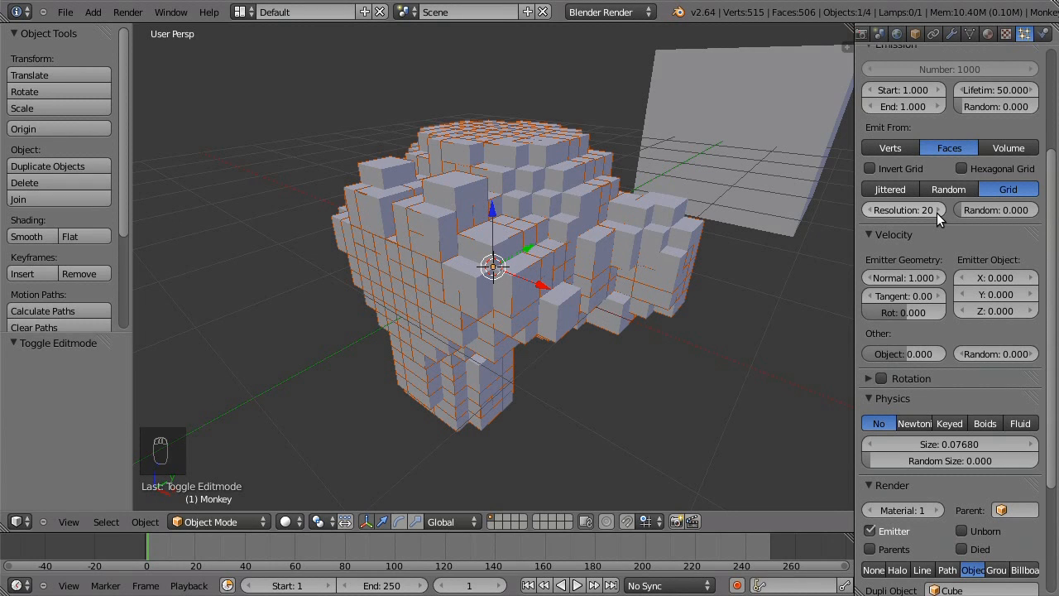
# Set the monkey's particle grid resolution to 35.
pyautogui.click(894, 209)
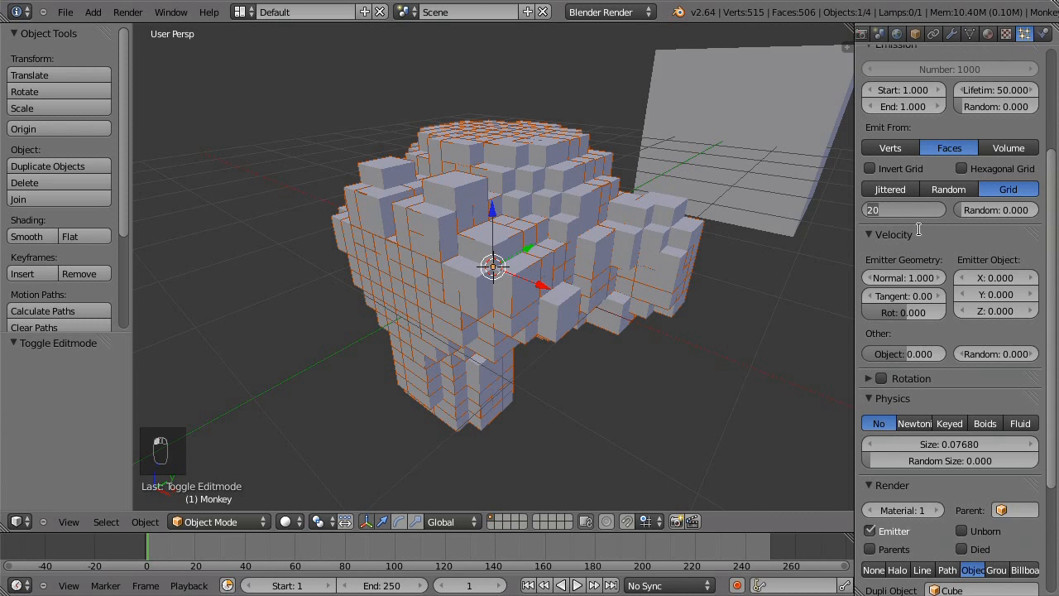
pyautogui.write('35')
pyautogui.press('Return')
# Scale the source cube's mesh down to about 0.29 in Edit Mode, then return to Object Mode.
pyautogui.rightClick(781, 149)
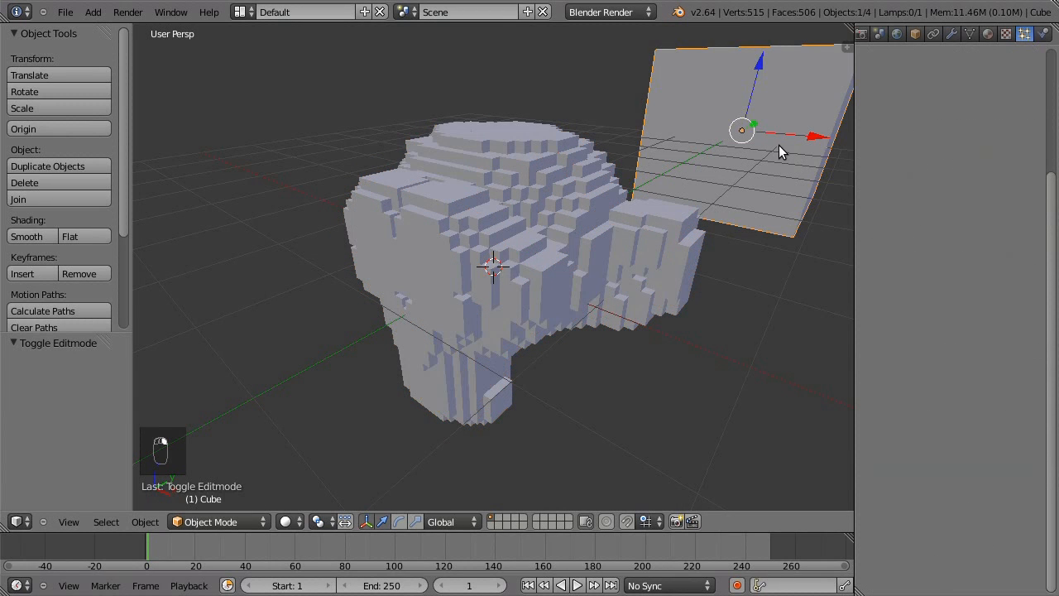
pyautogui.press('Tab')
pyautogui.press('s')
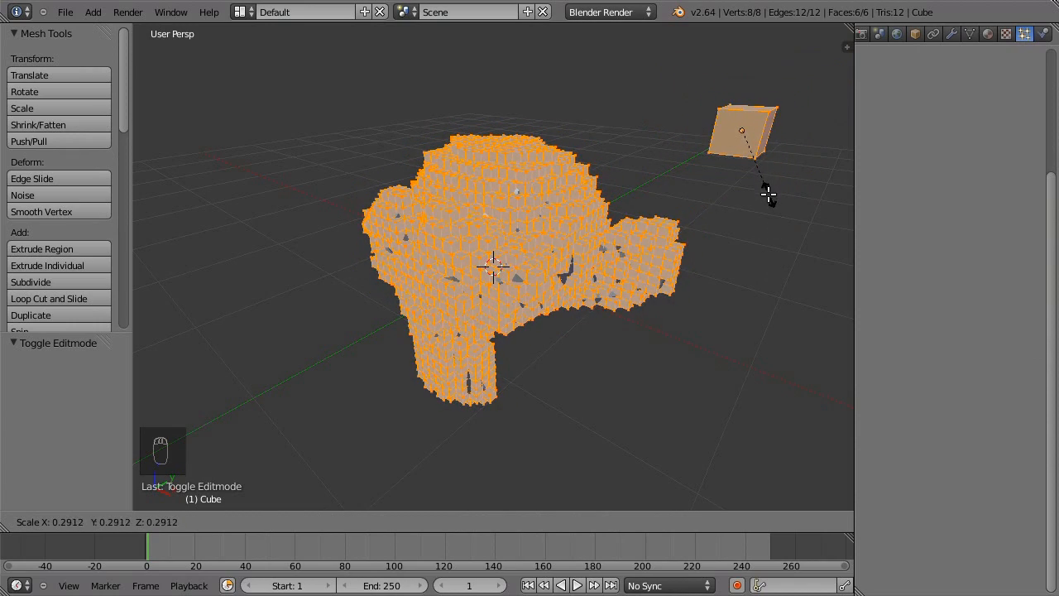
pyautogui.click(769, 194)
pyautogui.press('Tab')
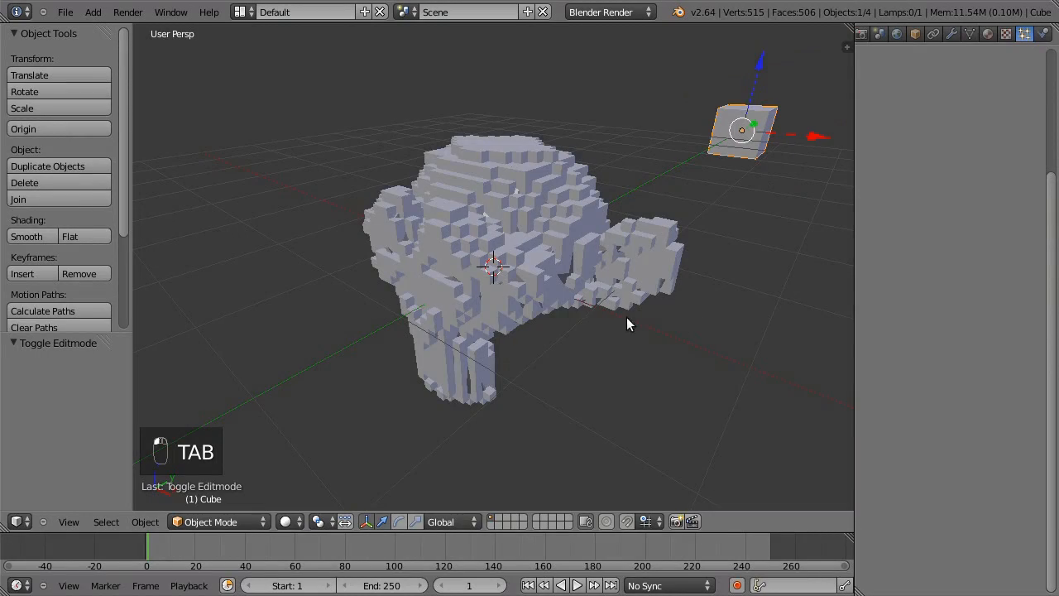
# Select the monkey and convert its particle cube instances into real objects with Make Duplicates Real.
pyautogui.rightClick(517, 303)
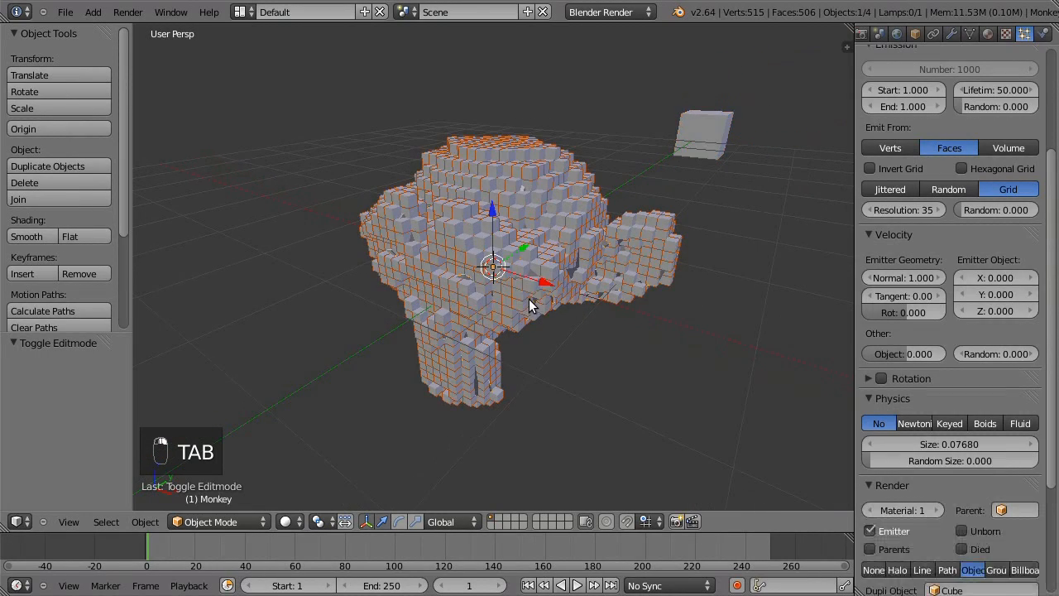
pyautogui.moveTo(530, 301); pyautogui.dragTo(500, 367, button='middle')
pyautogui.click(145, 522)
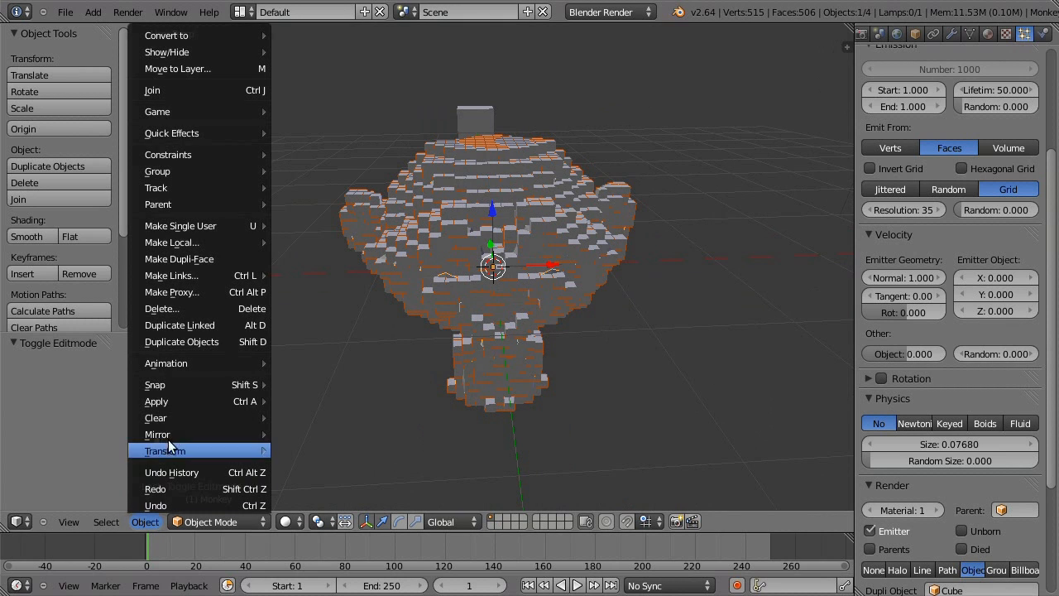
pyautogui.moveTo(176, 401)
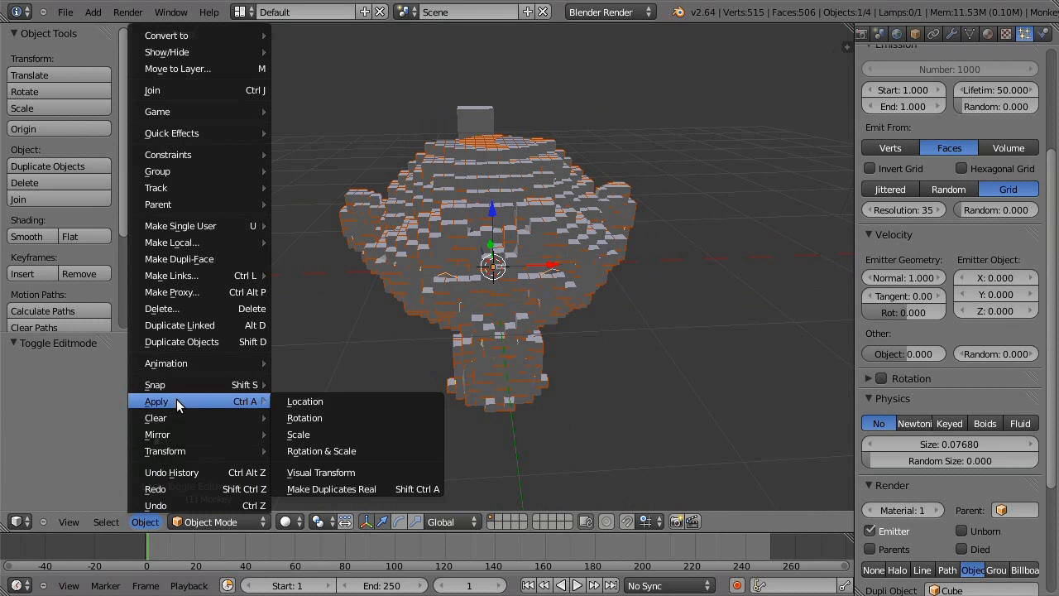
pyautogui.click(307, 489)
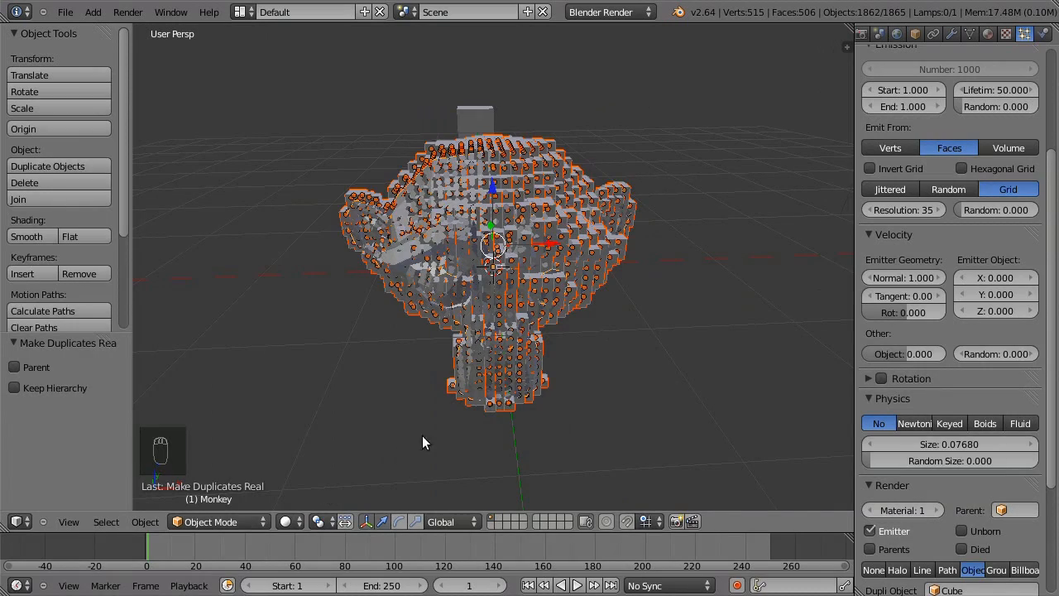
# Switch to wireframe shading and delete the original source cube behind the monkey head.
pyautogui.moveTo(606, 341); pyautogui.dragTo(569, 338, button='middle')
pyautogui.press('z')
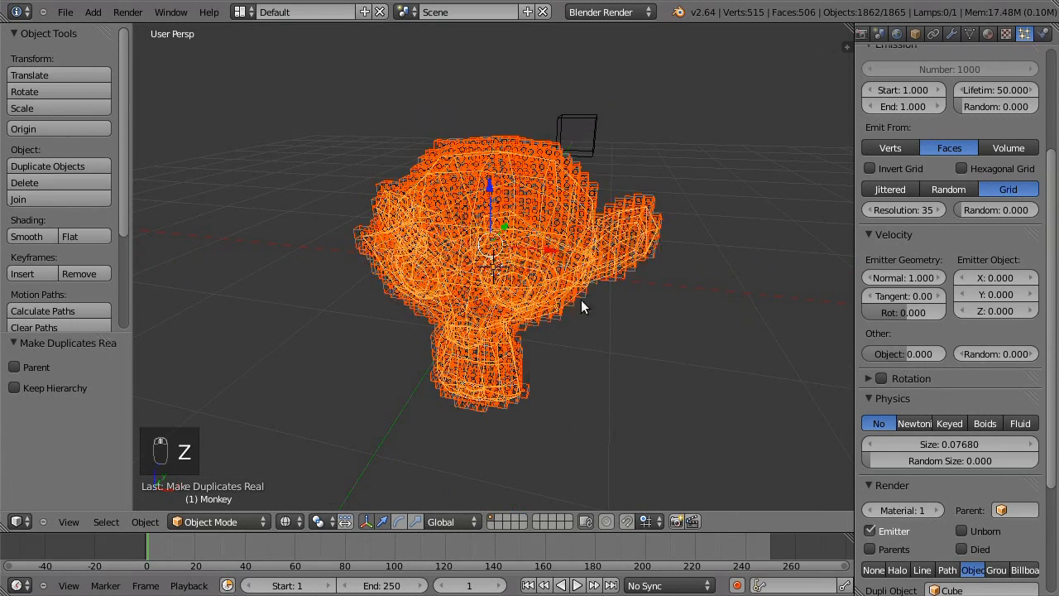
pyautogui.rightClick(590, 153)
pyautogui.press('x')
pyautogui.click(591, 152)
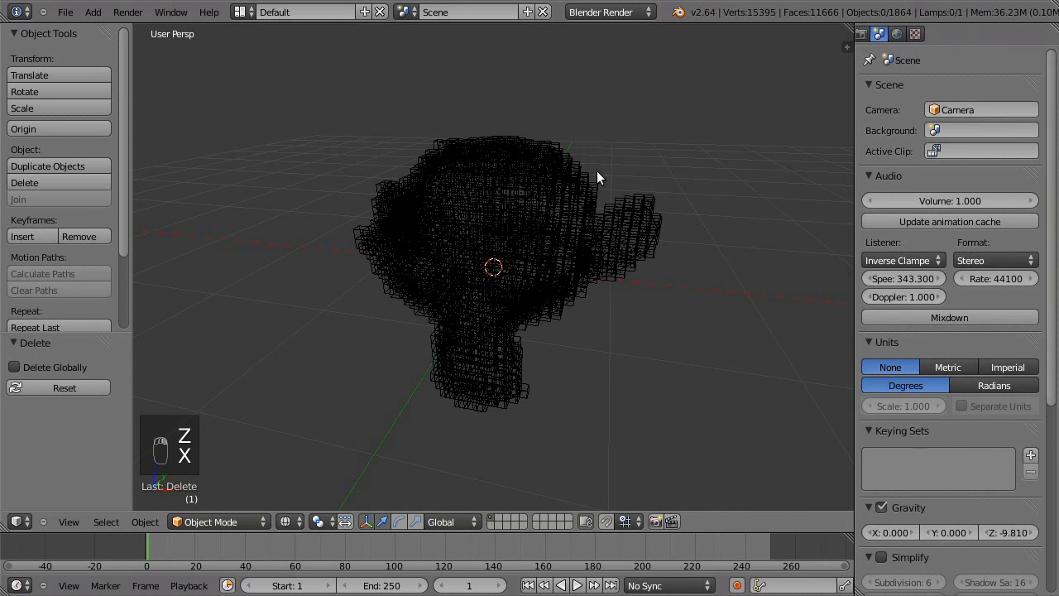
# Pick the original Monkey mesh from among the overlapping cubes and delete it.
pyautogui.rightClick(625, 225)
pyautogui.rightClick(622, 233)
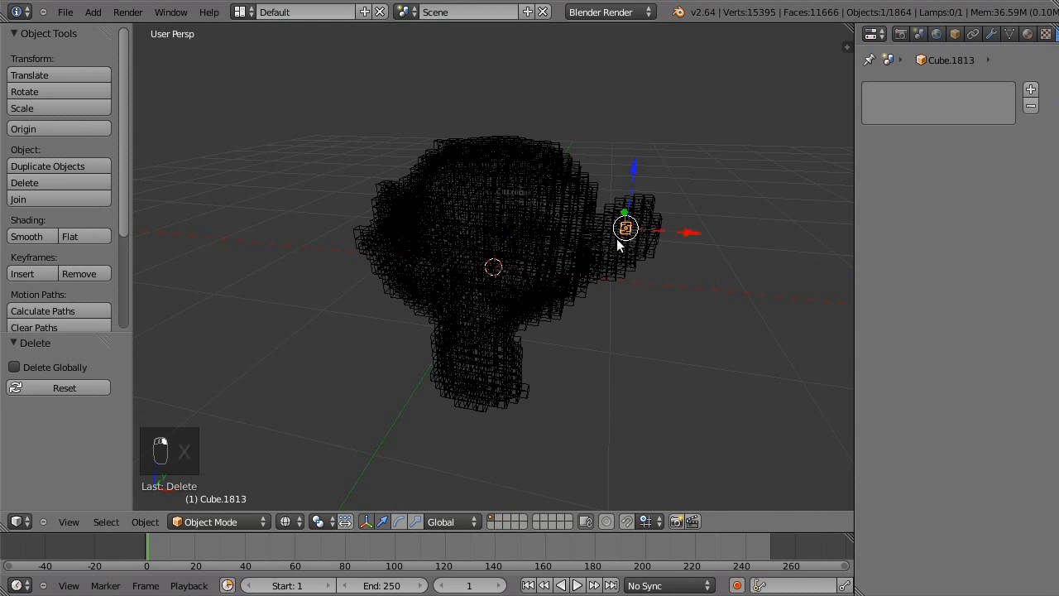
pyautogui.rightClick(617, 239)
pyautogui.rightClick(619, 242)
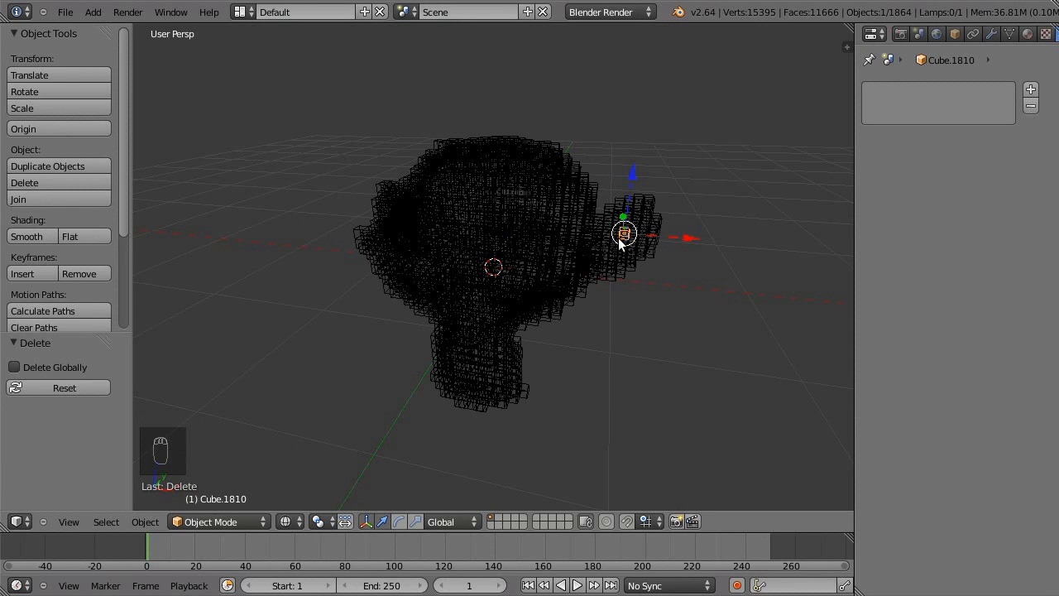
pyautogui.keyDown('alt'); pyautogui.rightClick(619, 238); pyautogui.keyUp('alt')
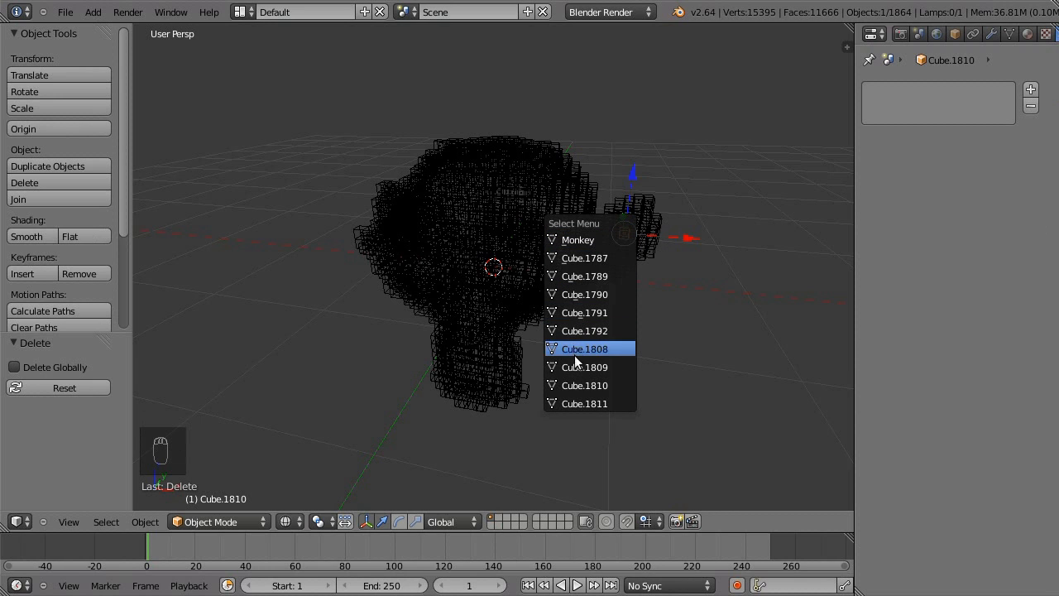
pyautogui.click(580, 240)
pyautogui.press('x')
pyautogui.click(580, 249)
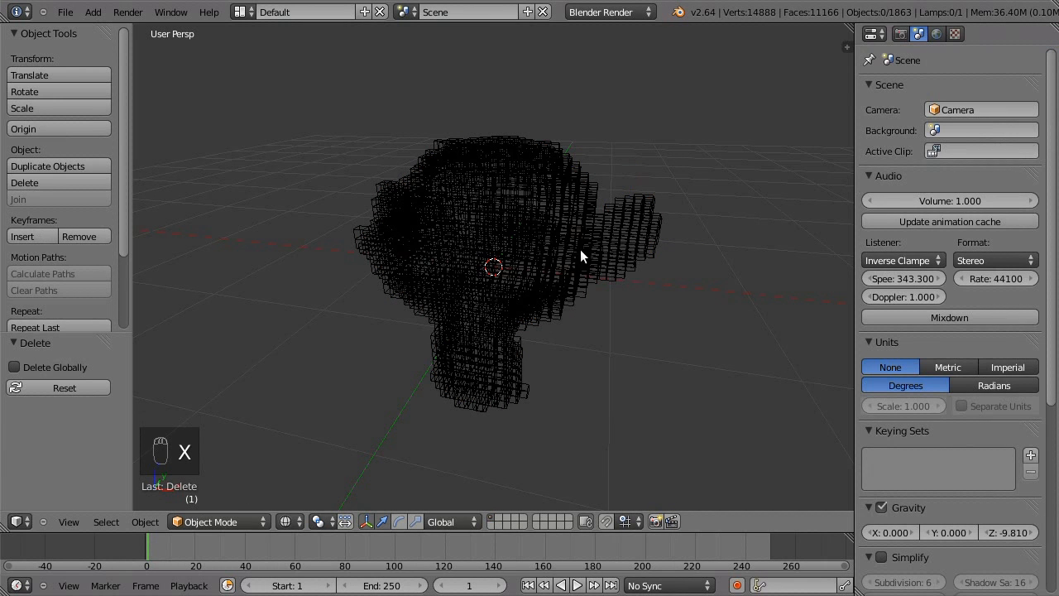
# Return to solid shading and examine the remaining voxel head from above and below.
pyautogui.press('z')
pyautogui.moveTo(549, 353)
pyautogui.mouseDown(button='middle')
pyautogui.moveTo(539, 359)
pyautogui.moveTo(660, 295)
pyautogui.moveTo(662, 283)
pyautogui.moveTo(603, 269)
pyautogui.moveTo(460, 277)
pyautogui.moveTo(406, 357)
pyautogui.moveTo(449, 390)
pyautogui.moveTo(509, 405)
pyautogui.moveTo(611, 398)
pyautogui.mouseUp(button='middle')
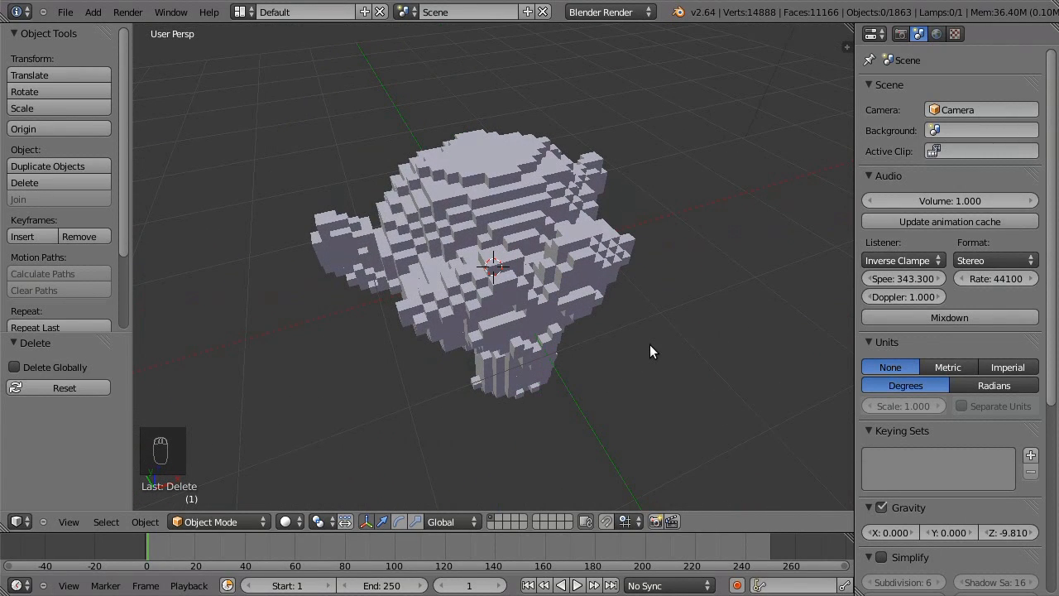
pyautogui.press('a')
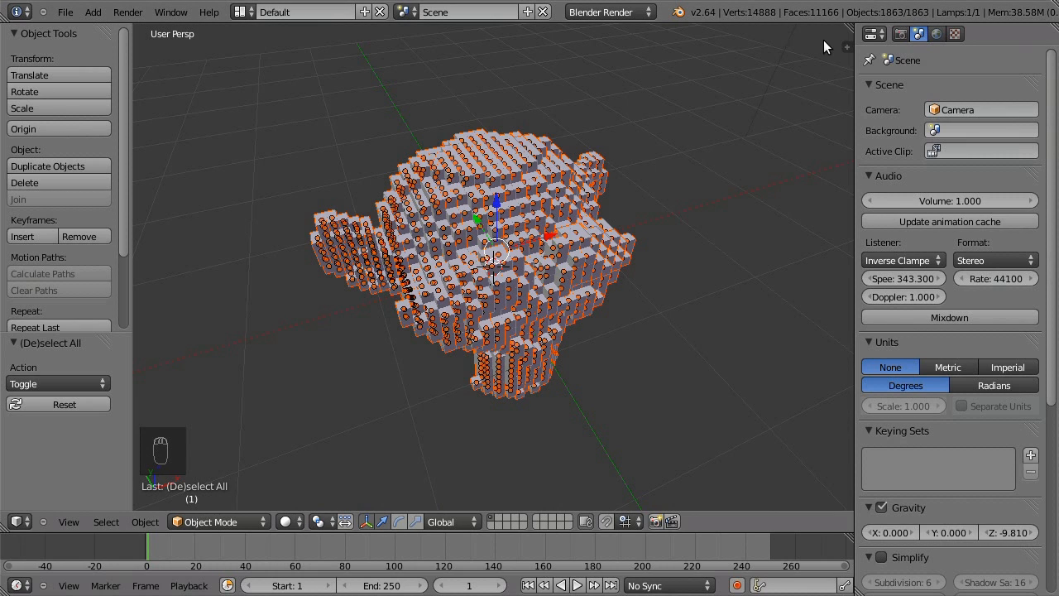
pyautogui.press('a')
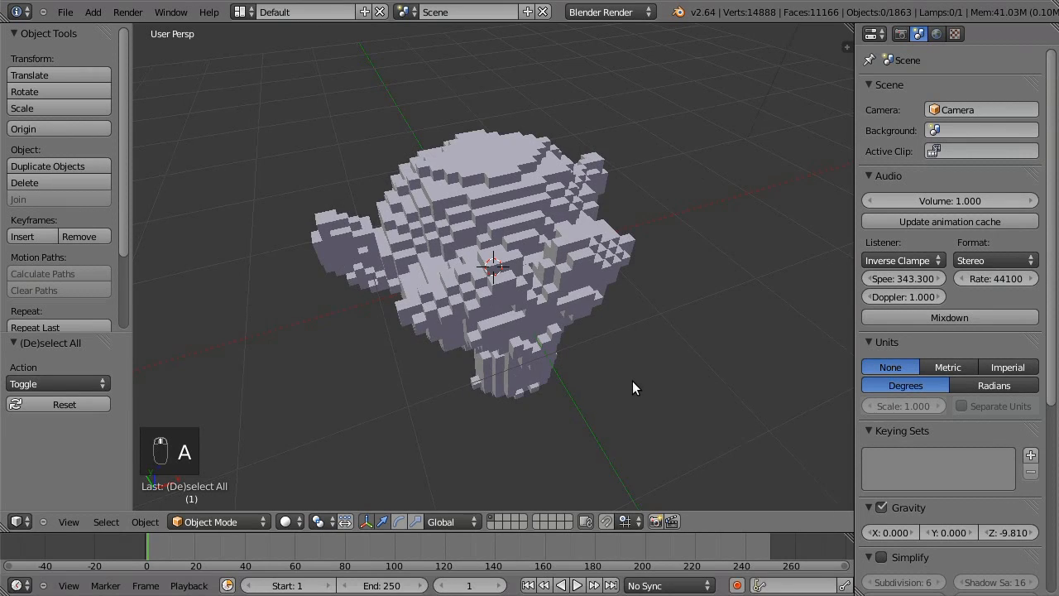
pyautogui.moveTo(634, 382); pyautogui.dragTo(619, 271, button='middle')
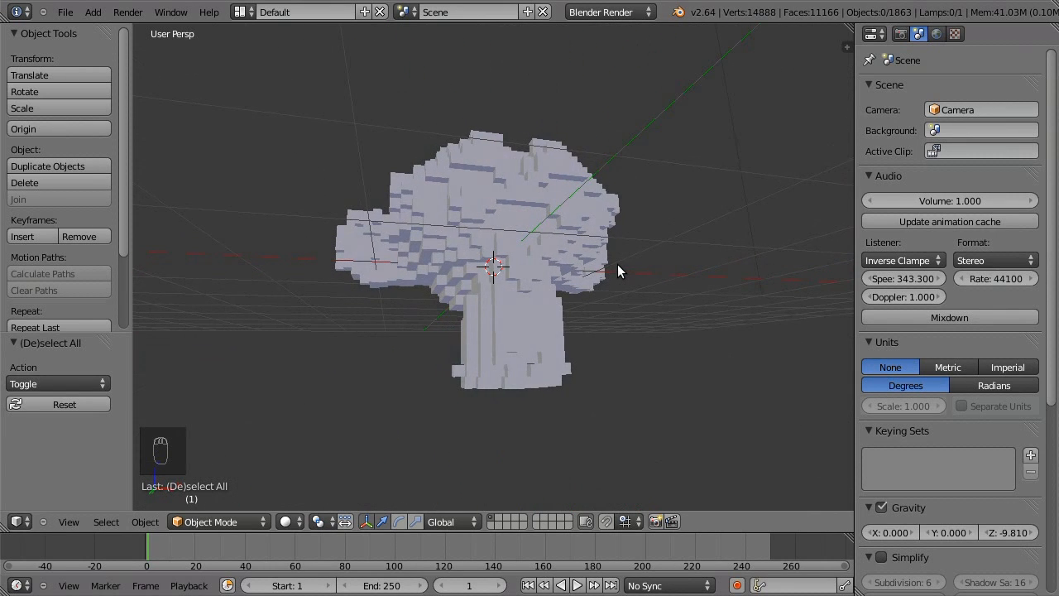
# In front wireframe view, box-select the lowest row of cubes and hide all unselected objects.
pyautogui.press('KP_1')
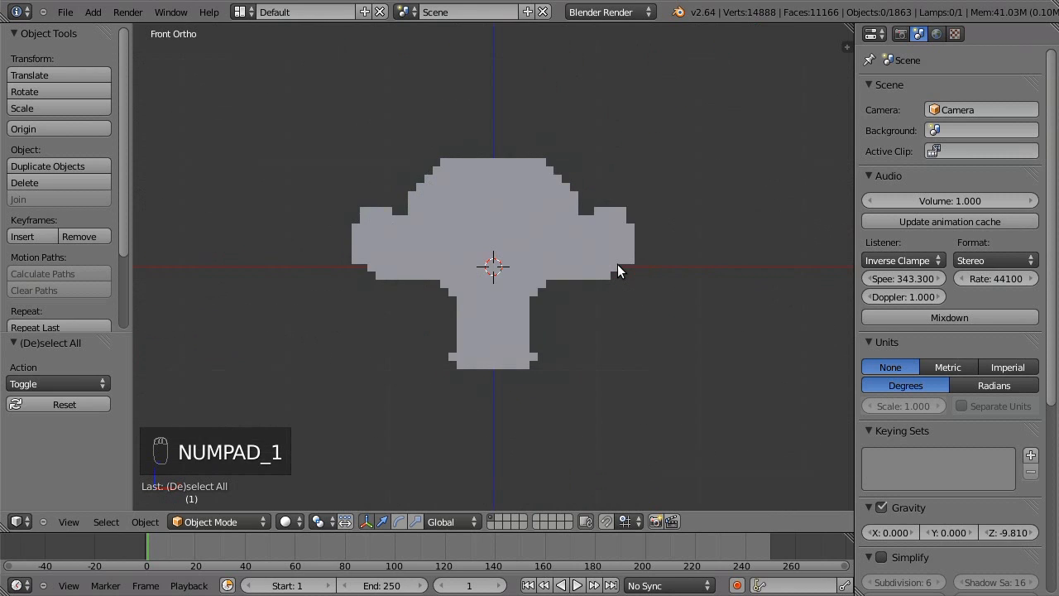
pyautogui.press('z')
pyautogui.press('b')
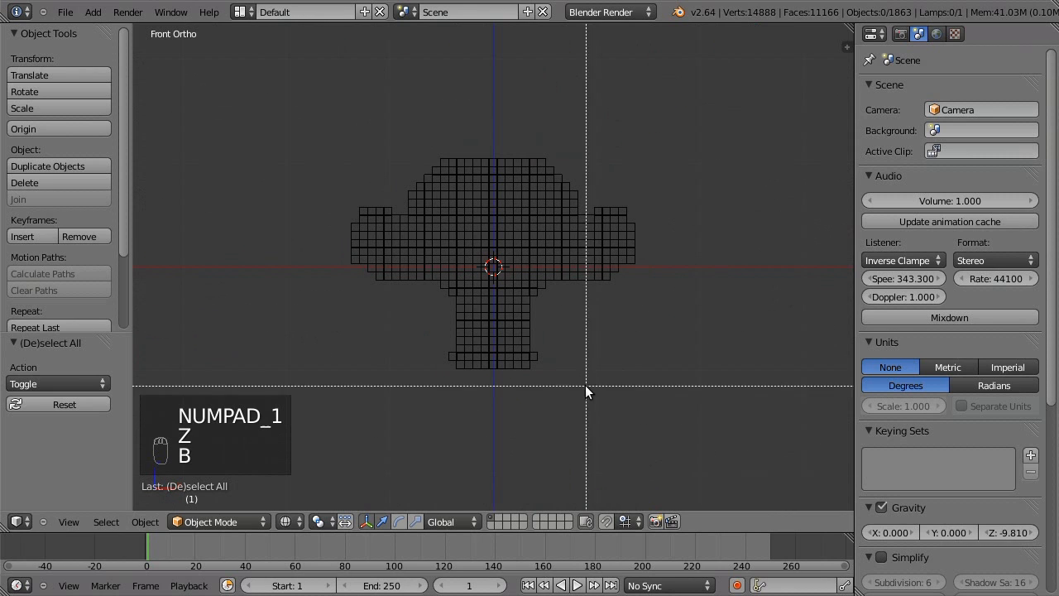
pyautogui.moveTo(586, 386); pyautogui.dragTo(430, 365)
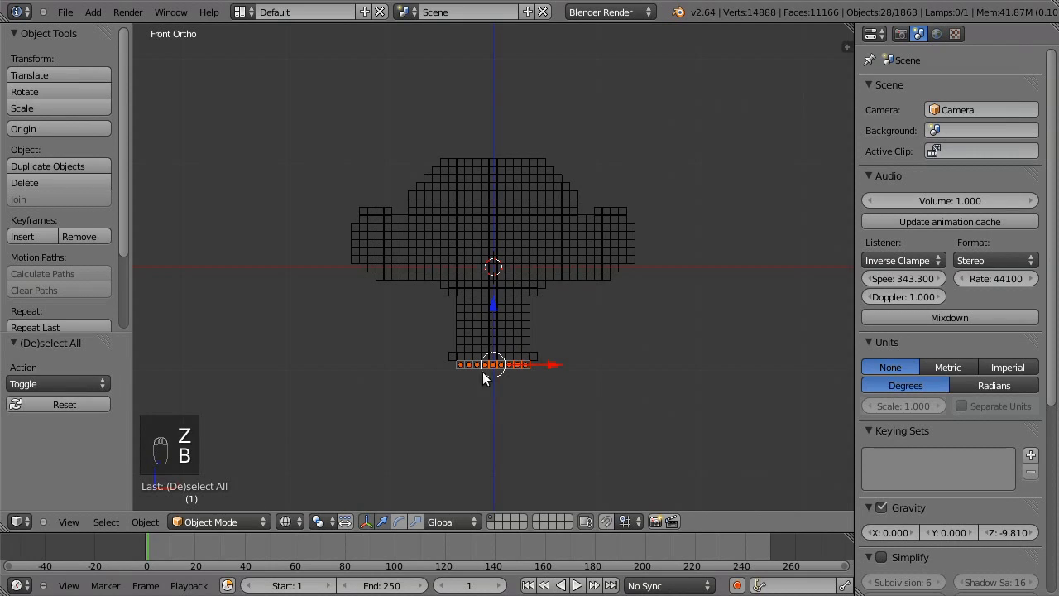
pyautogui.hotkey('shift', 'h')
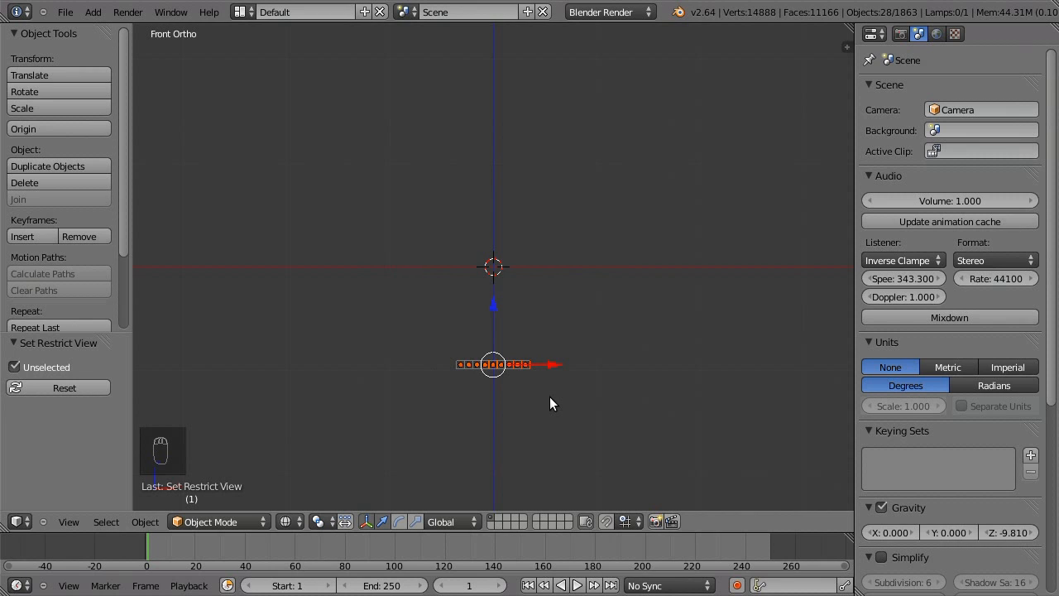
# Examine the isolated bottom layer of cubes up close in solid perspective view, with nothing selected.
pyautogui.press('KP_Divide')
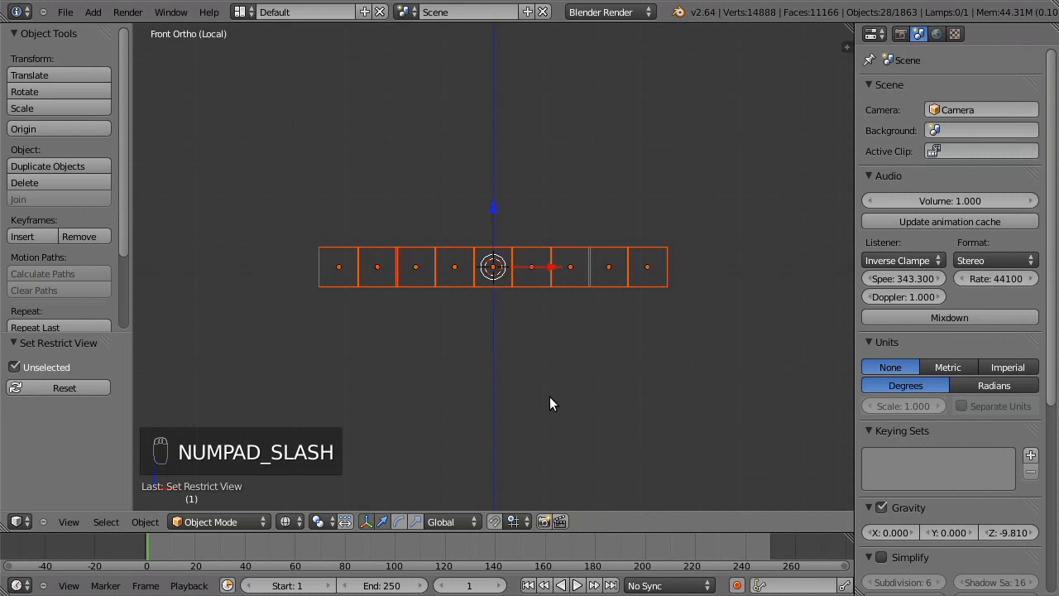
pyautogui.press('KP_Divide')
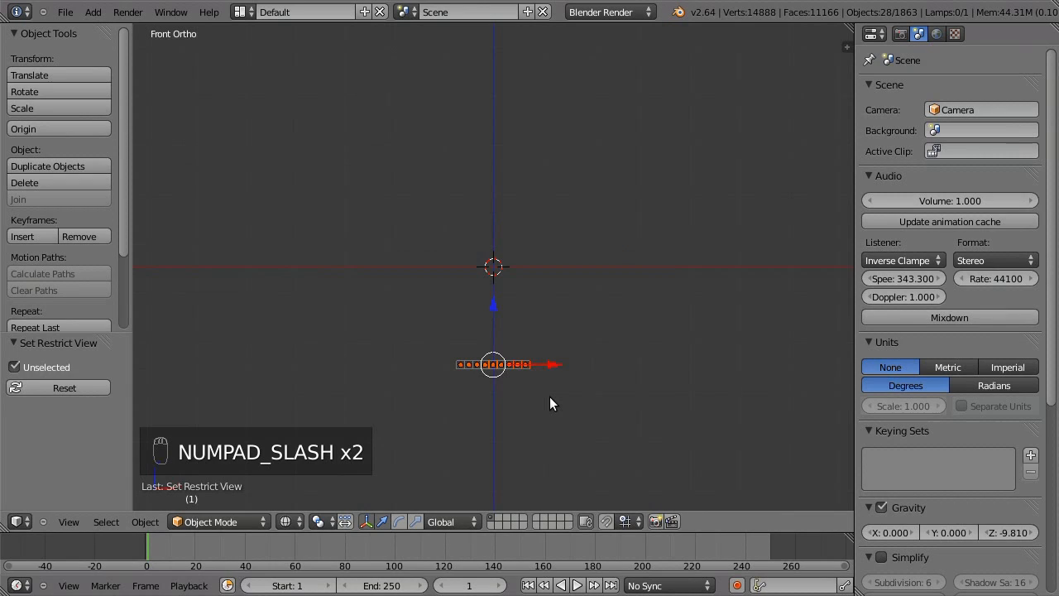
pyautogui.press('KP_5')
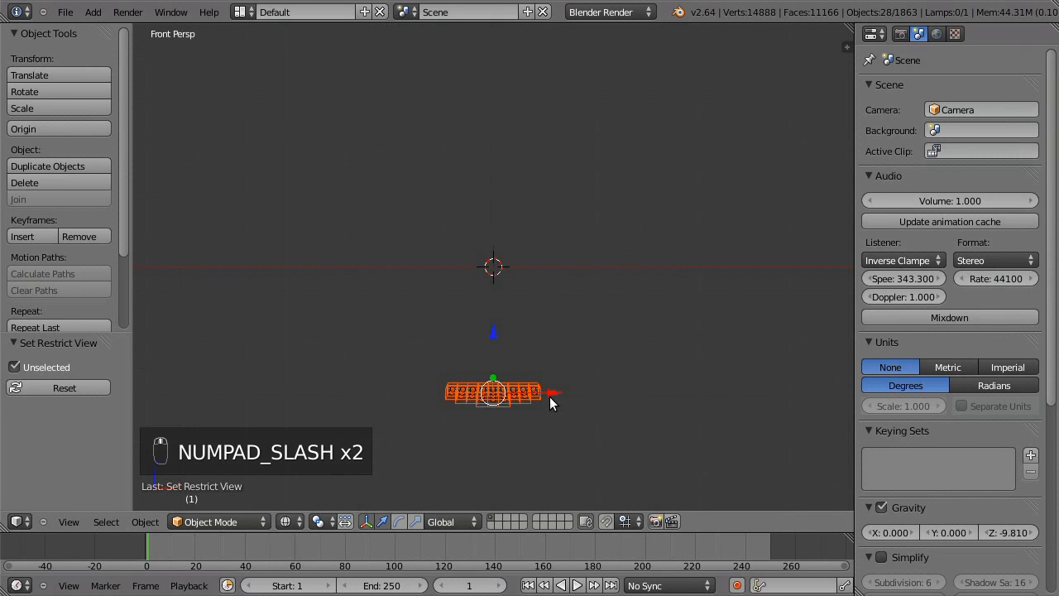
pyautogui.moveTo(550, 396); pyautogui.dragTo(538, 413, button='middle')
pyautogui.press('z')
pyautogui.press('KP_Decimal')
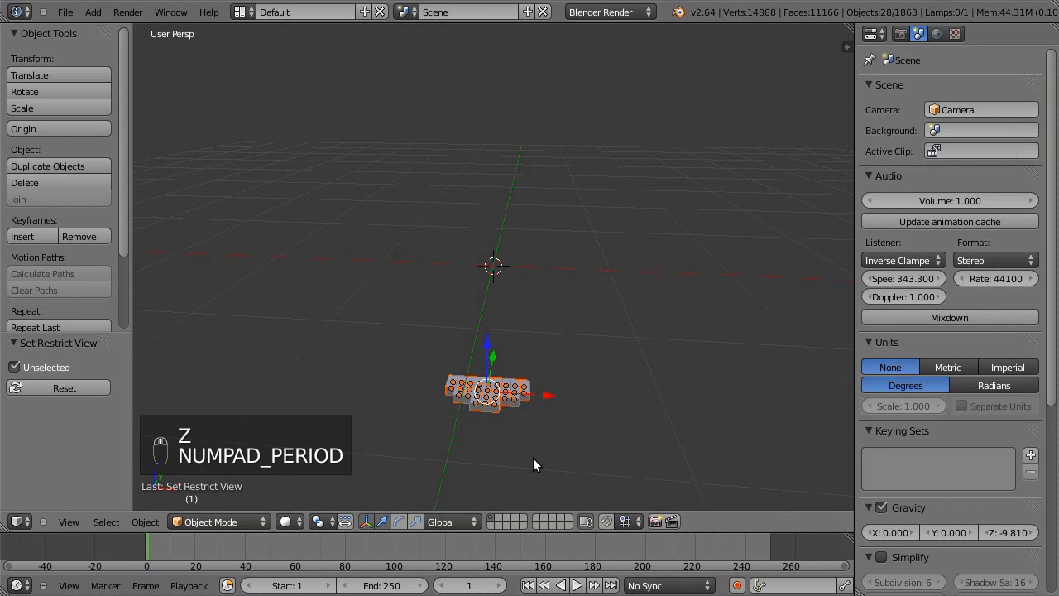
pyautogui.press('a')
pyautogui.press('a')
pyautogui.moveTo(449, 409); pyautogui.dragTo(528, 417, button='middle')
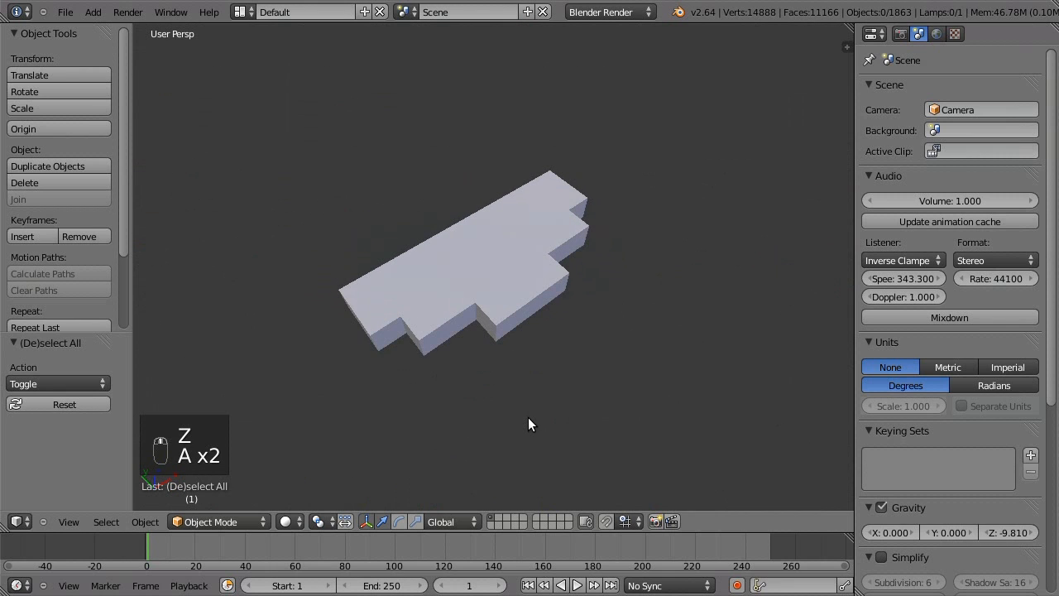
# Examine the bottom layer's cube arrangement from the top in wireframe, in orthographic and perspective projection.
pyautogui.press('KP_7')
pyautogui.press('z')
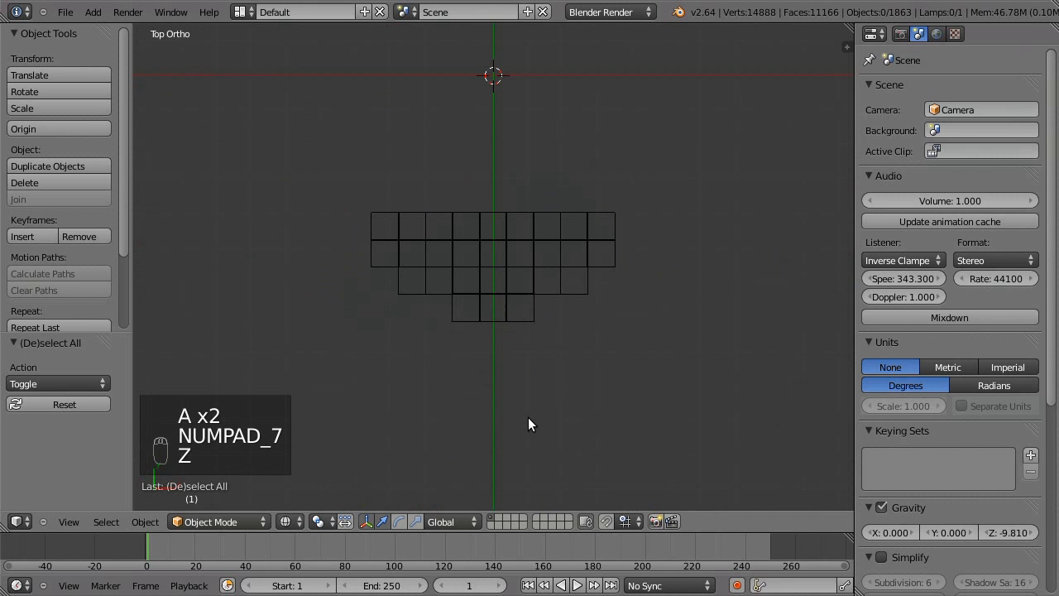
pyautogui.press('a')
pyautogui.press('a')
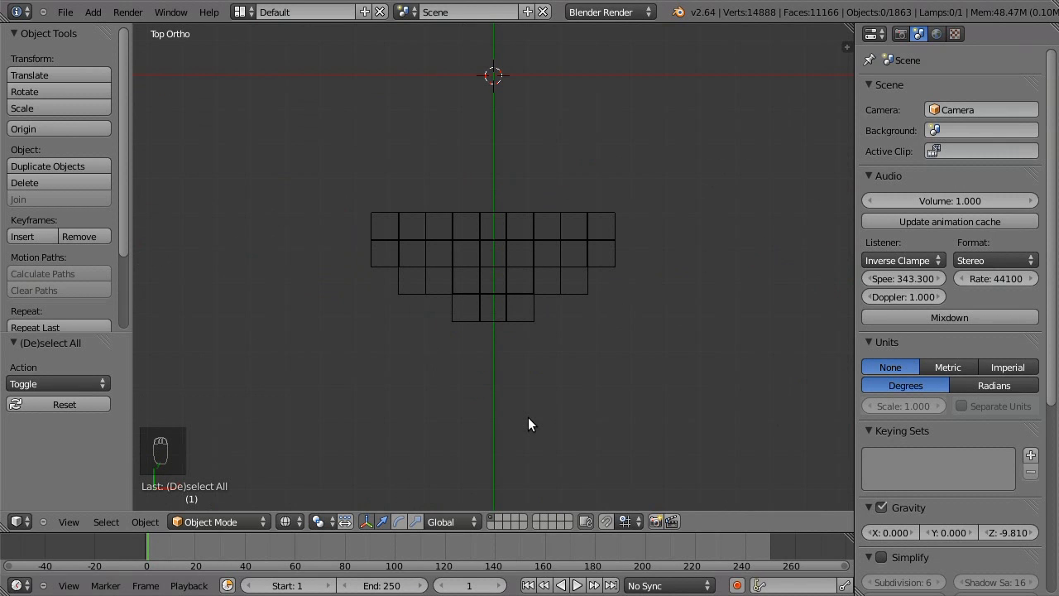
pyautogui.press('KP_5')
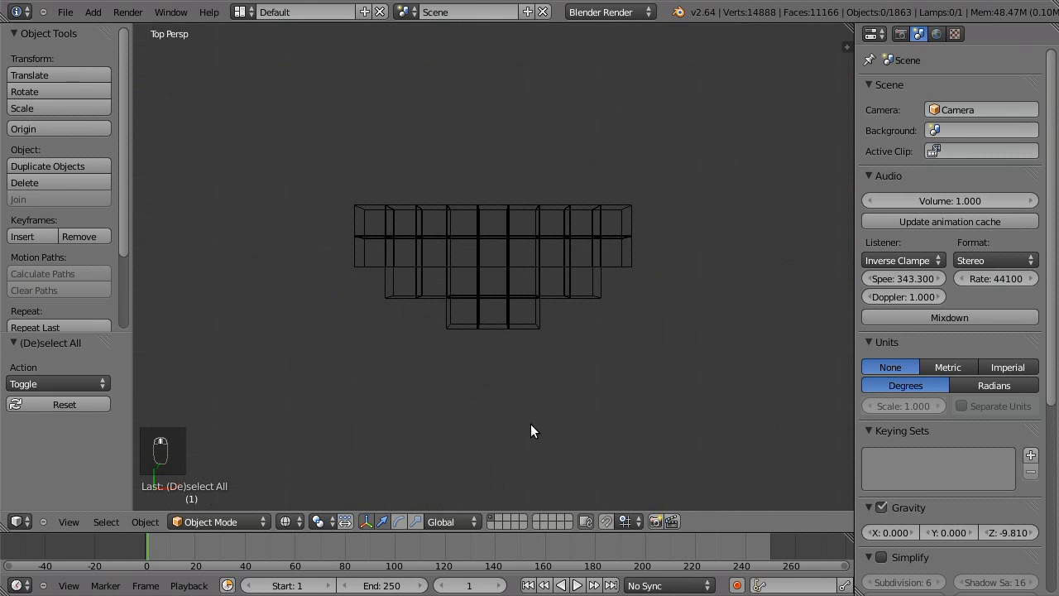
pyautogui.moveTo(531, 424); pyautogui.dragTo(544, 337, button='middle')
# Reveal all hidden cubes, then box-select the two lowest rows in front view and hide everything else.
pyautogui.press('KP_1')
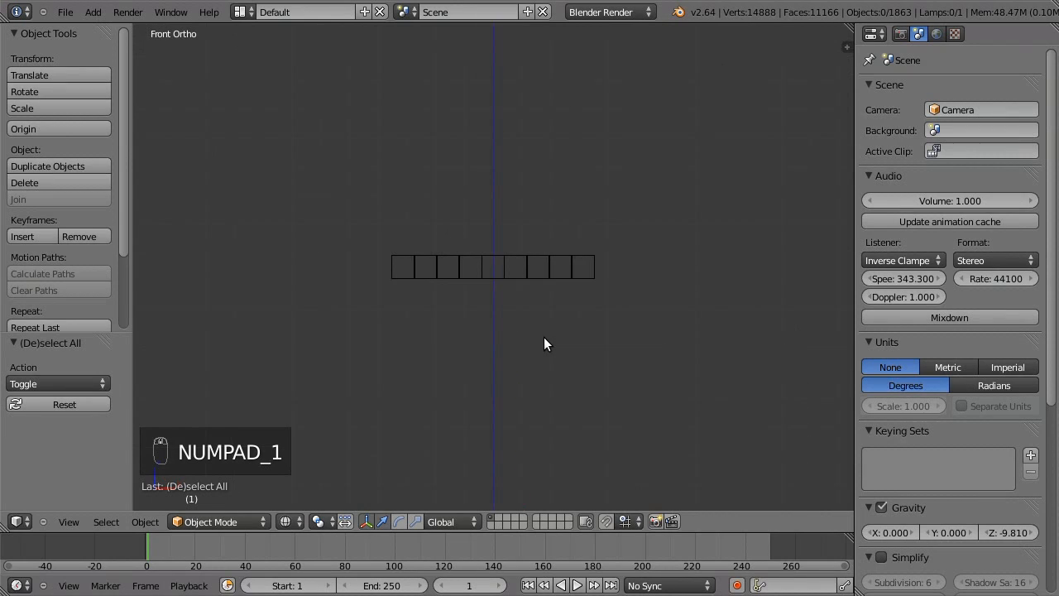
pyautogui.keyDown('shift'); pyautogui.moveTo(573, 214); pyautogui.dragTo(579, 265, button='middle'); pyautogui.keyUp('shift')
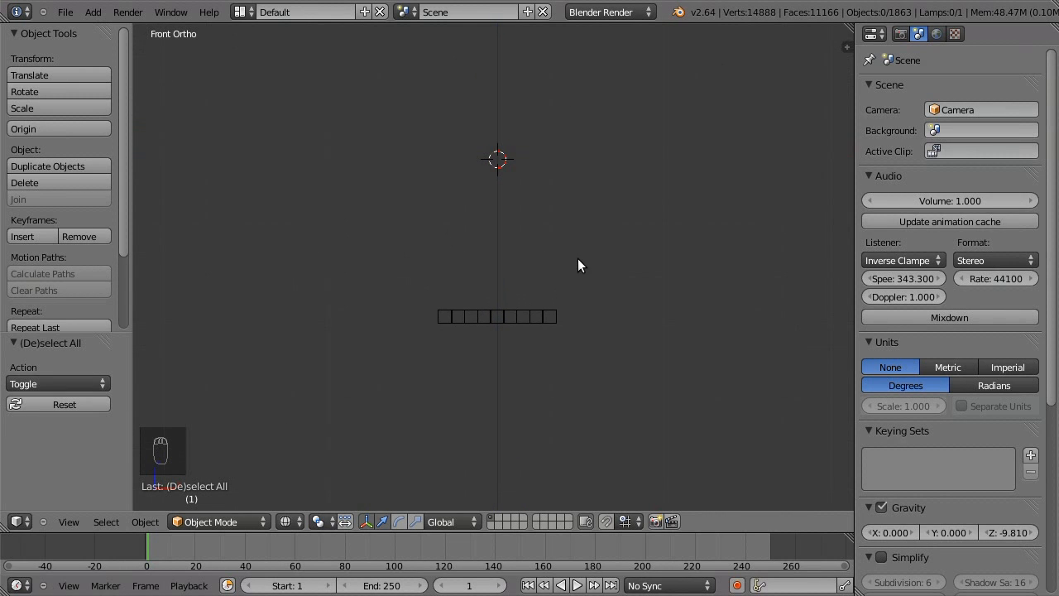
pyautogui.hotkey('alt', 'h')
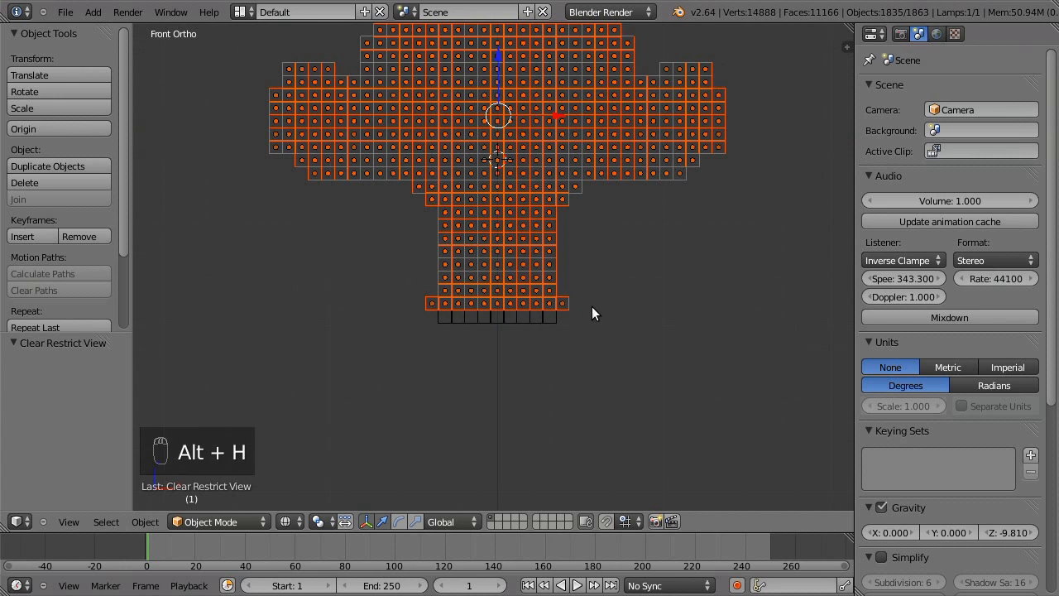
pyautogui.press('a')
pyautogui.press('b')
pyautogui.moveTo(595, 301); pyautogui.dragTo(413, 307)
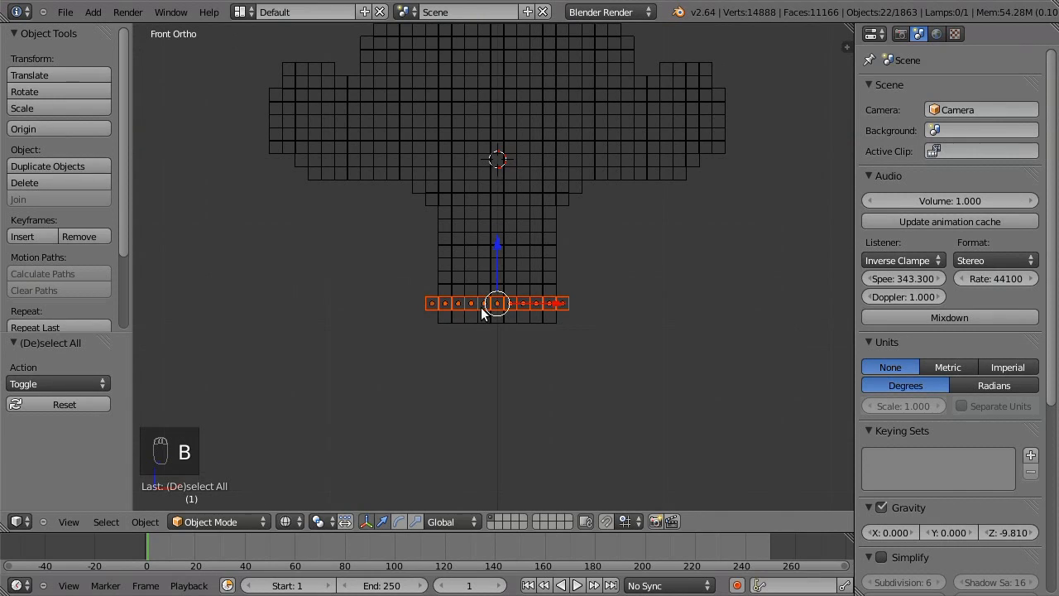
pyautogui.press('b')
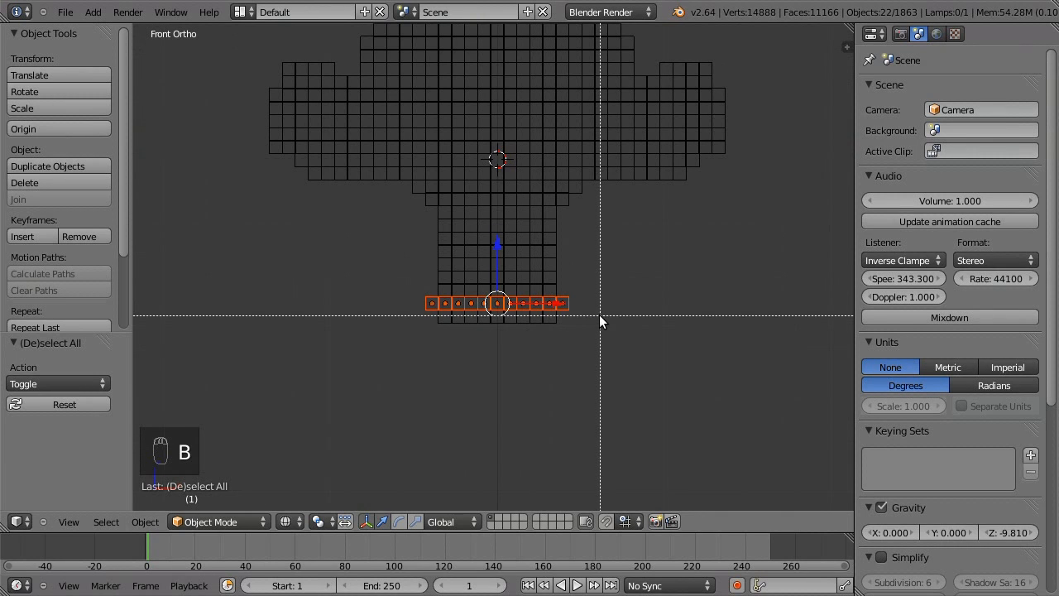
pyautogui.moveTo(601, 317); pyautogui.dragTo(420, 330)
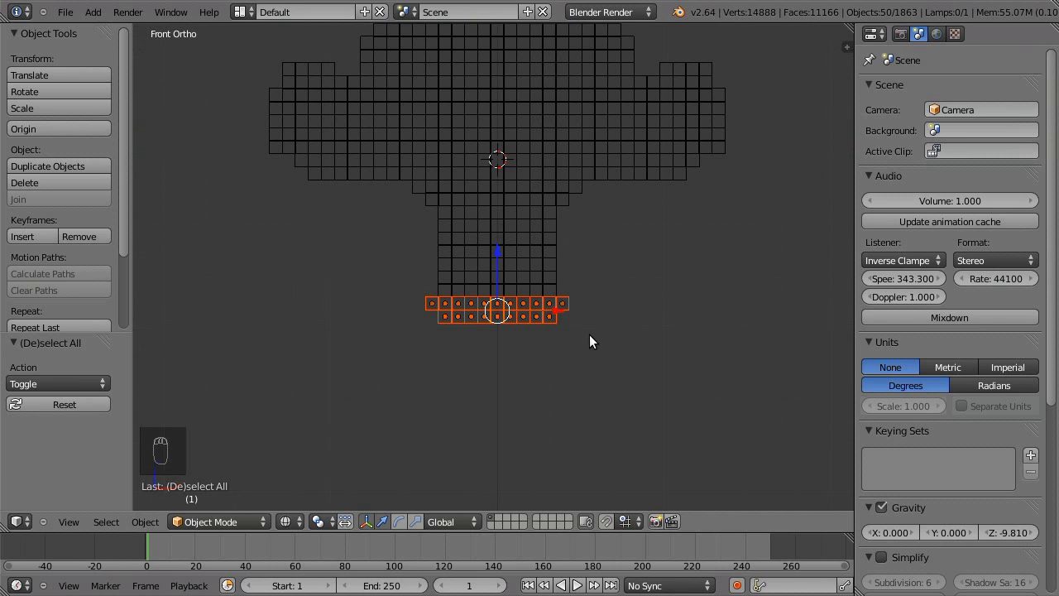
pyautogui.hotkey('shift', 'h')
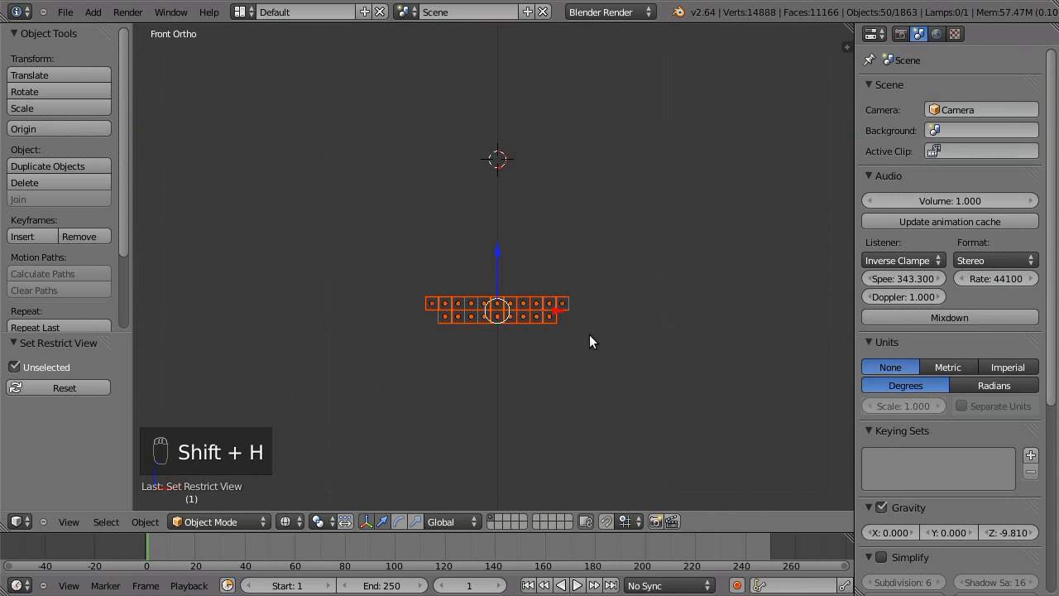
# Select only the upper of the two isolated rows and show it framed in top wireframe view.
pyautogui.press('a')
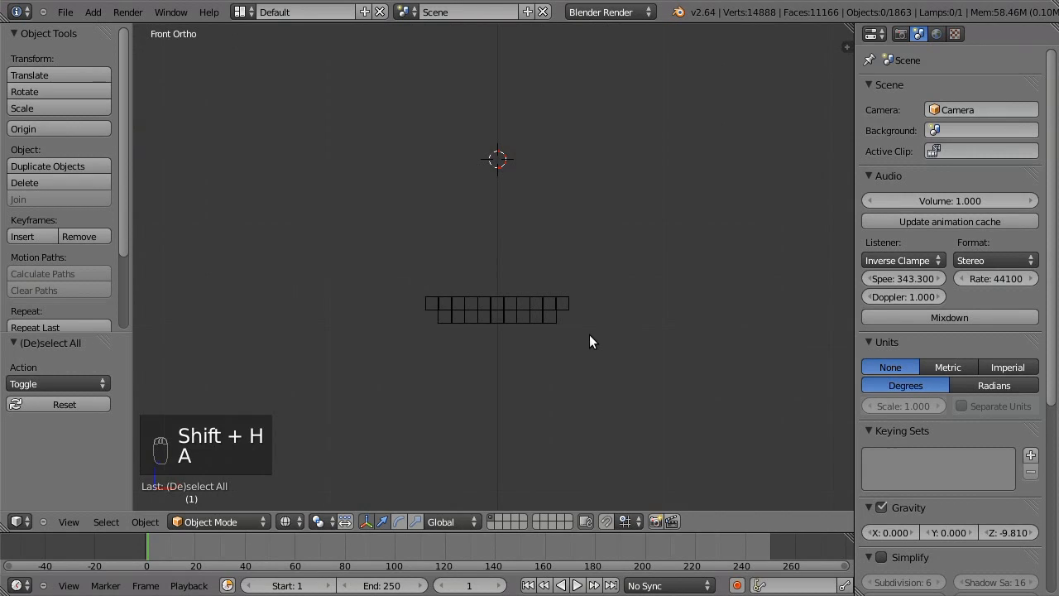
pyautogui.press('b')
pyautogui.moveTo(604, 294); pyautogui.dragTo(404, 304)
pyautogui.moveTo(555, 362)
pyautogui.mouseDown(button='middle')
pyautogui.moveTo(536, 412)
pyautogui.moveTo(365, 320)
pyautogui.moveTo(499, 367)
pyautogui.moveTo(553, 367)
pyautogui.mouseUp(button='middle')
pyautogui.press('z')
pyautogui.press('KP_Decimal')
pyautogui.press('KP_7')
pyautogui.press('z')
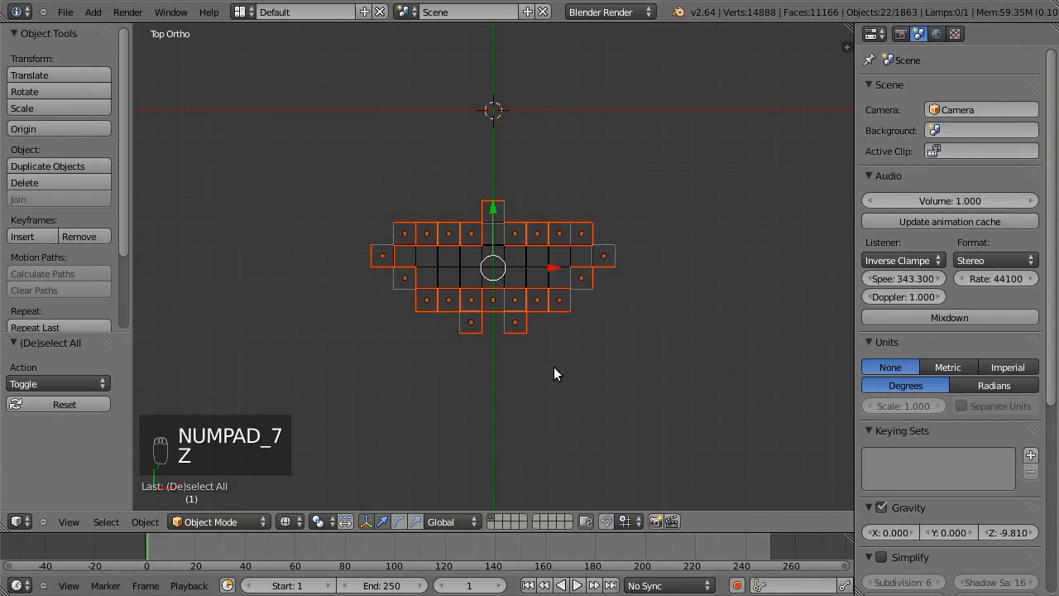
# Return to solid shading, reveal all hidden cubes of the monkey head and clear the selection.
pyautogui.moveTo(552, 403)
pyautogui.mouseDown(button='middle')
pyautogui.moveTo(539, 408)
pyautogui.moveTo(545, 316)
pyautogui.moveTo(554, 366)
pyautogui.moveTo(537, 383)
pyautogui.moveTo(451, 208)
pyautogui.moveTo(430, 316)
pyautogui.mouseUp(button='middle')
pyautogui.press('z')
pyautogui.press('a')
pyautogui.hotkey('alt', 'h')
pyautogui.press('a')
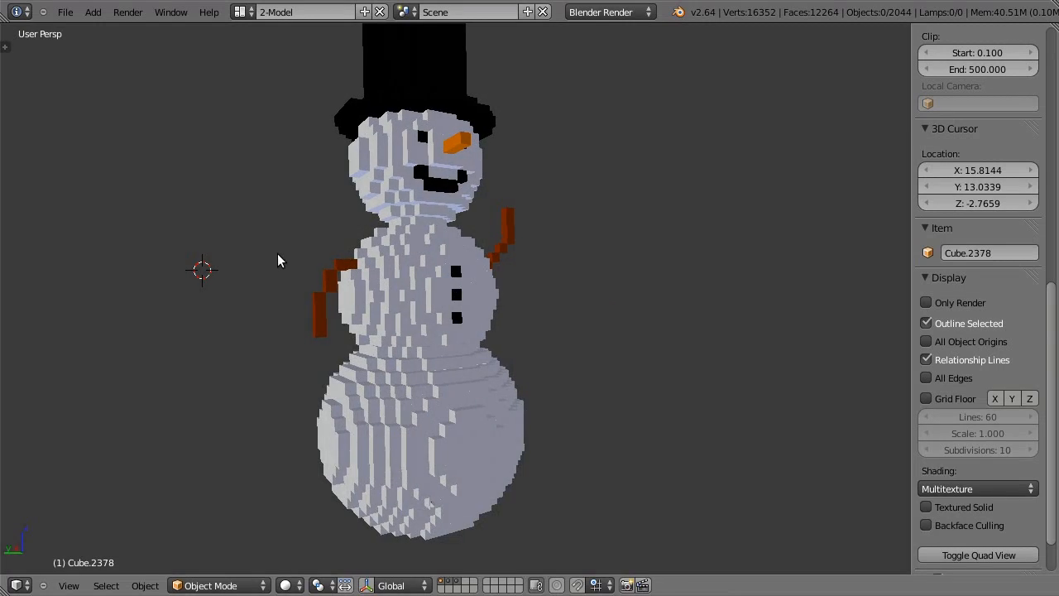
pyautogui.moveTo(277, 253); pyautogui.dragTo(249, 229, button='middle')
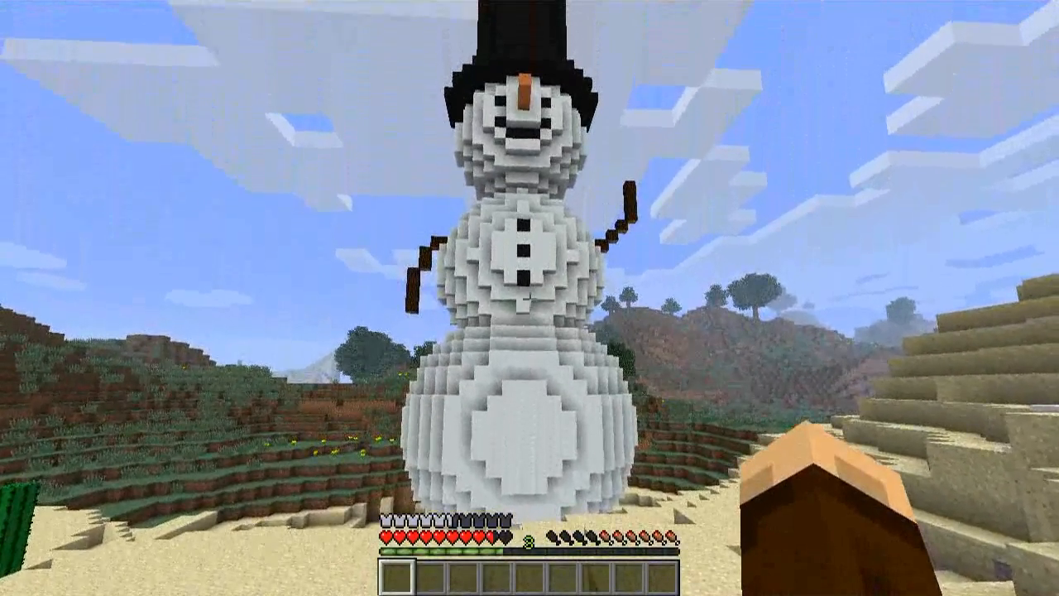
pyautogui.press('w')
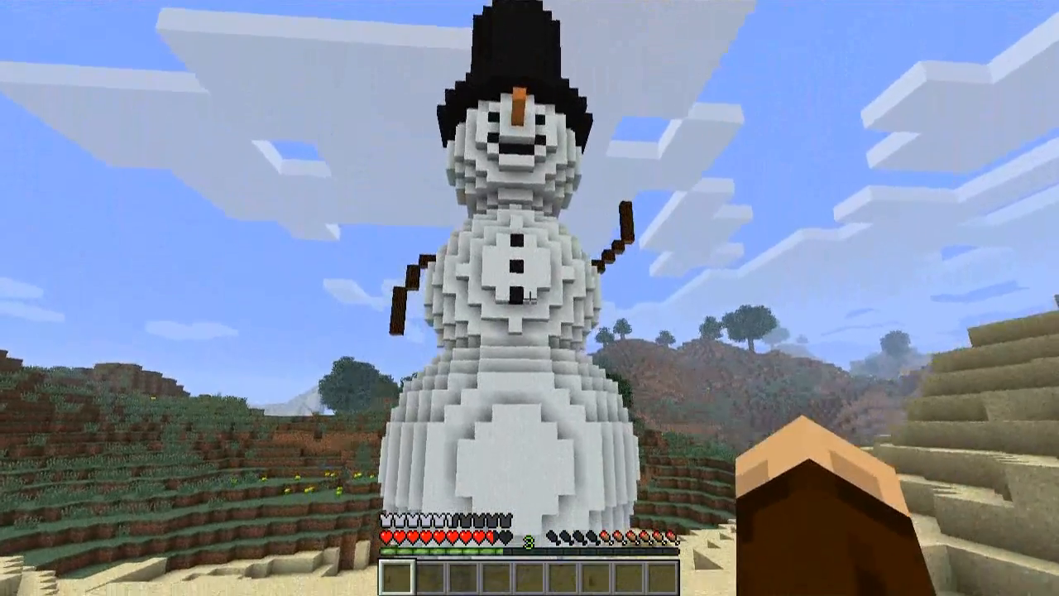
pyautogui.press('w')
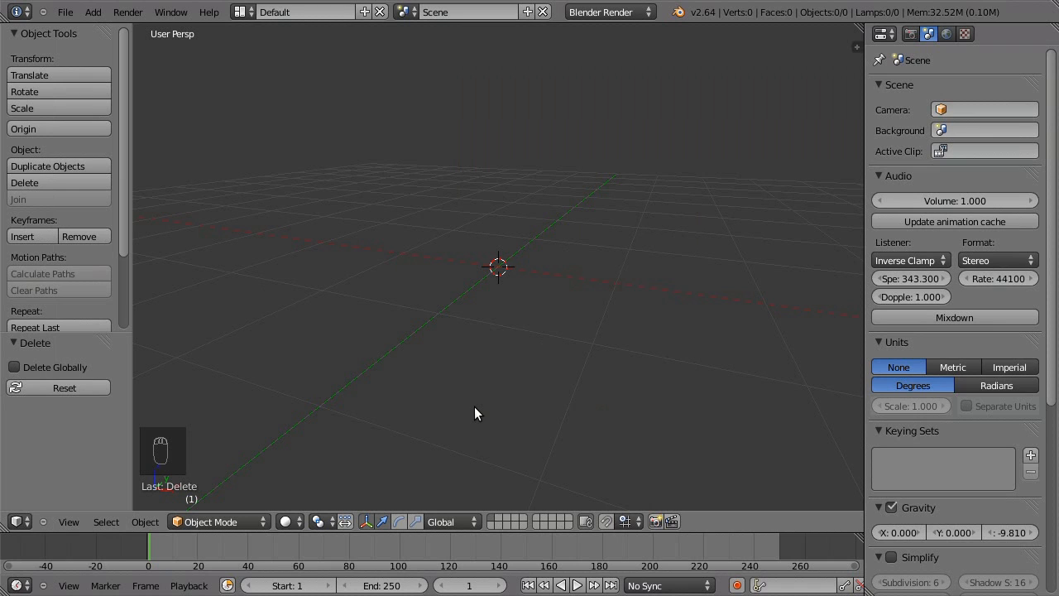
# Add a Monkey mesh to the empty scene and give it a Remesh modifier.
pyautogui.hotkey('shift', 'a')
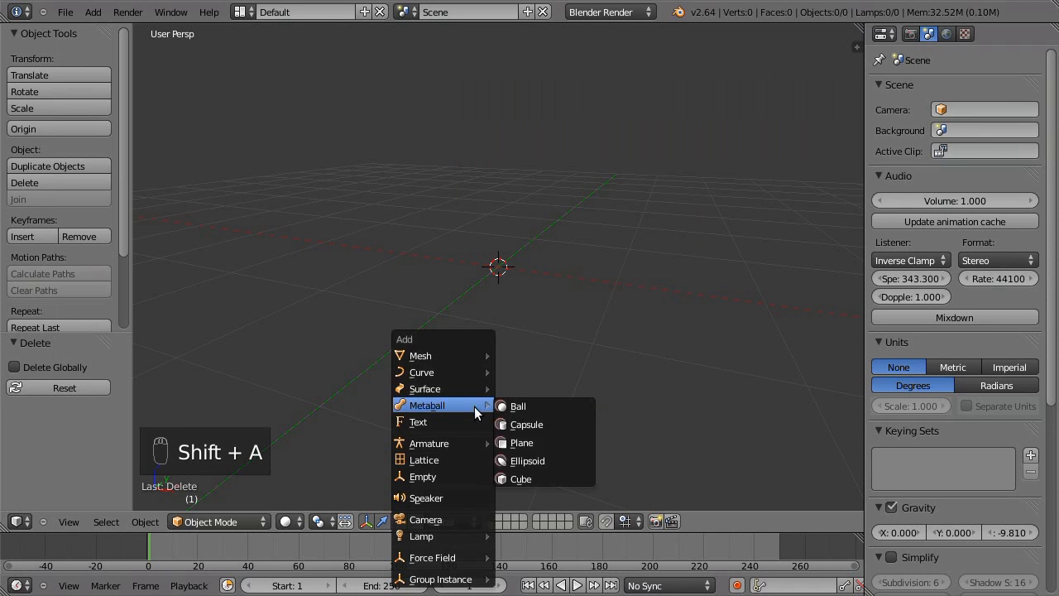
pyautogui.moveTo(470, 355)
pyautogui.click(545, 493)
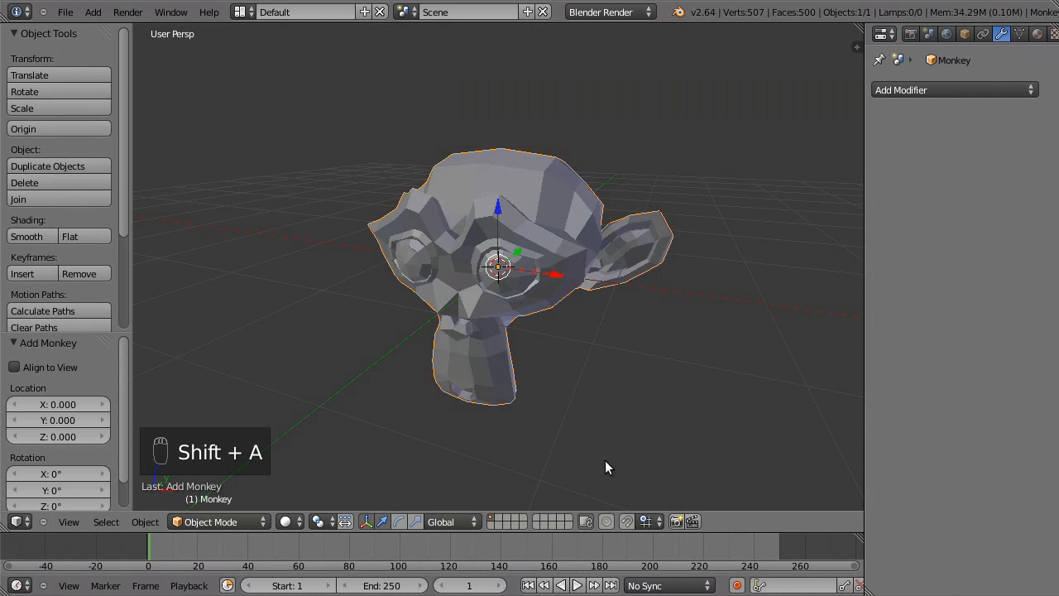
pyautogui.click(950, 88)
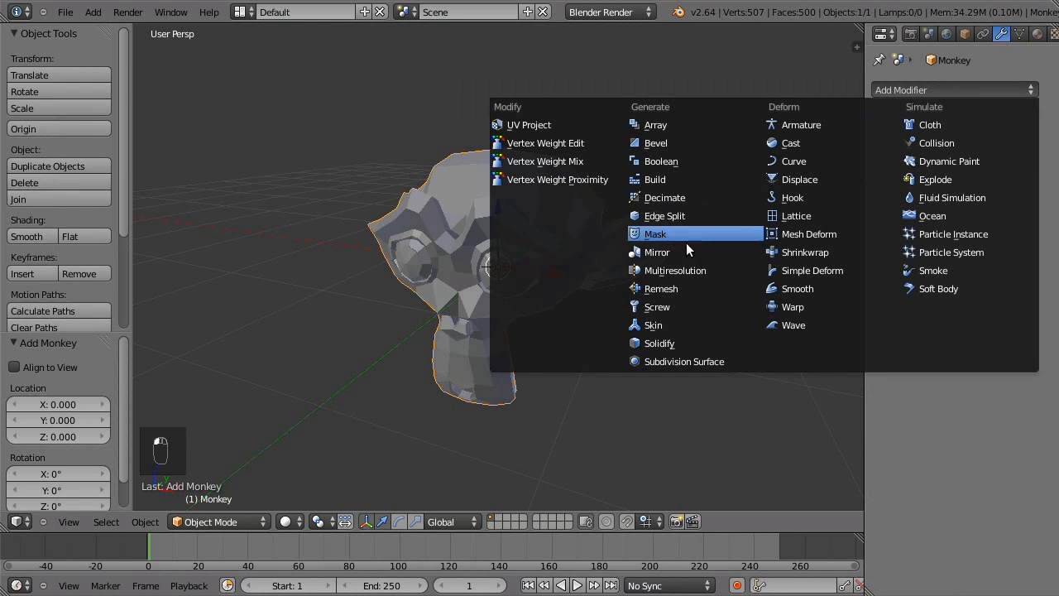
pyautogui.click(681, 286)
# Set the Remesh modifier to Blocks mode with an octree depth of 6 and apply it.
pyautogui.click(946, 168)
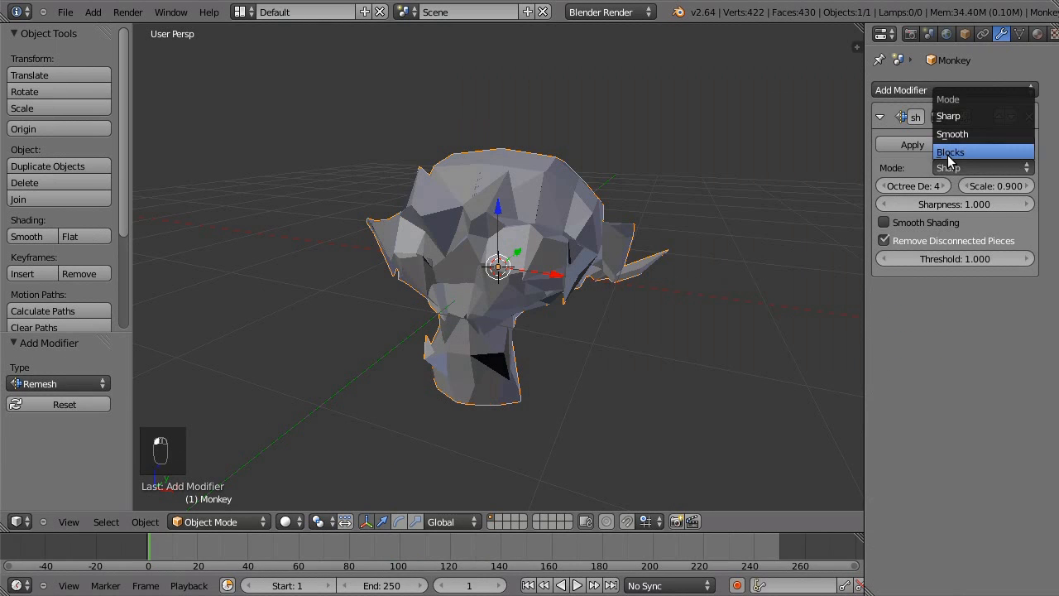
pyautogui.click(948, 153)
pyautogui.click(942, 186)
pyautogui.click(942, 186)
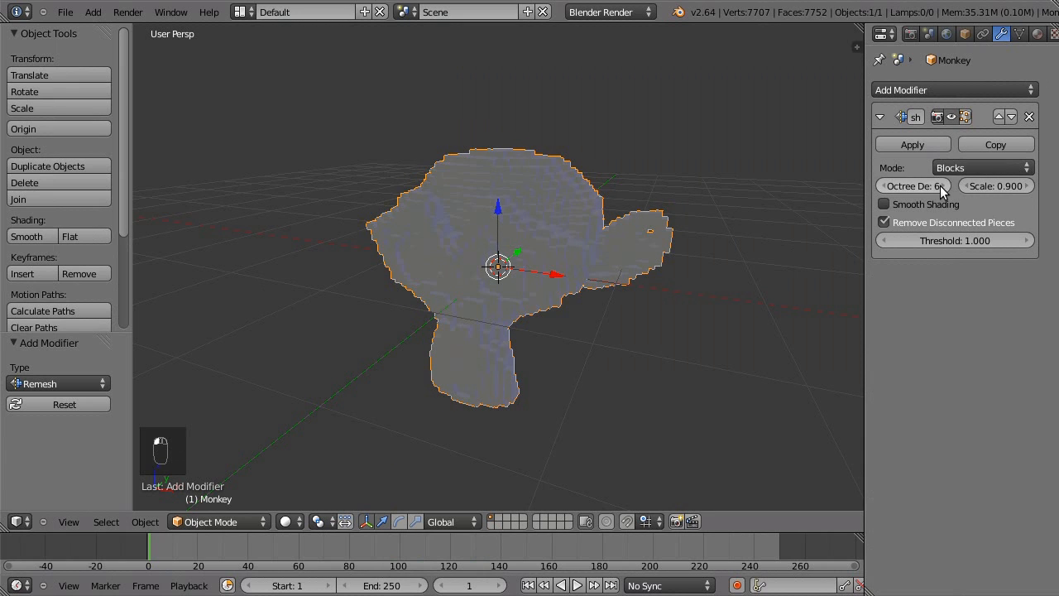
pyautogui.moveTo(465, 322); pyautogui.dragTo(439, 279, button='middle')
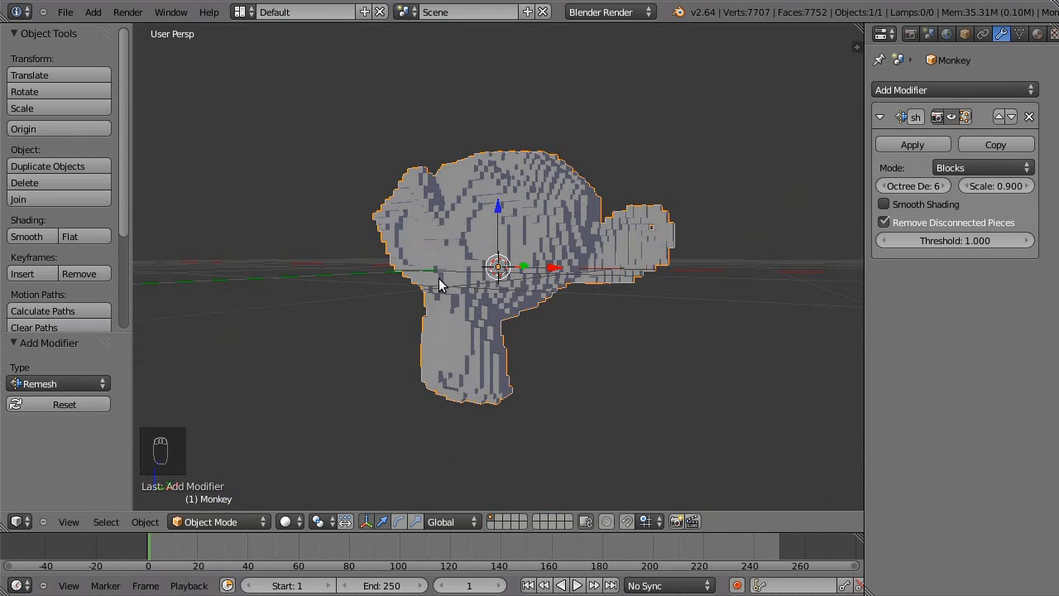
pyautogui.click(938, 142)
# Isolate one horizontal row of the monkey's mesh just above the neck using front wireframe view, and view it in solid shading before leaving edit mode.
pyautogui.press('KP_1')
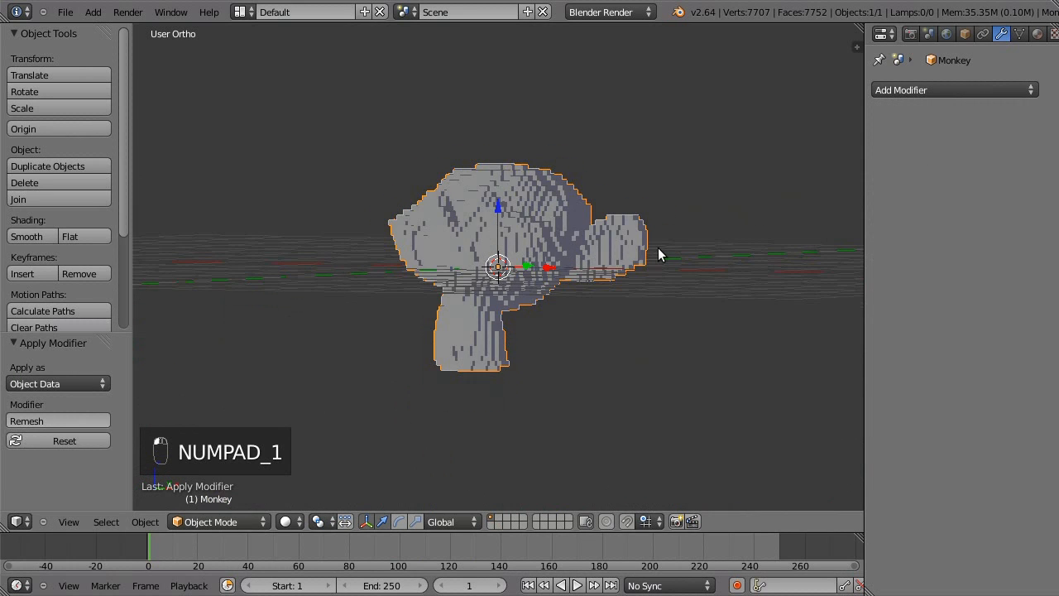
pyautogui.press('Tab')
pyautogui.scroll(4, 582, 342)
pyautogui.press('z')
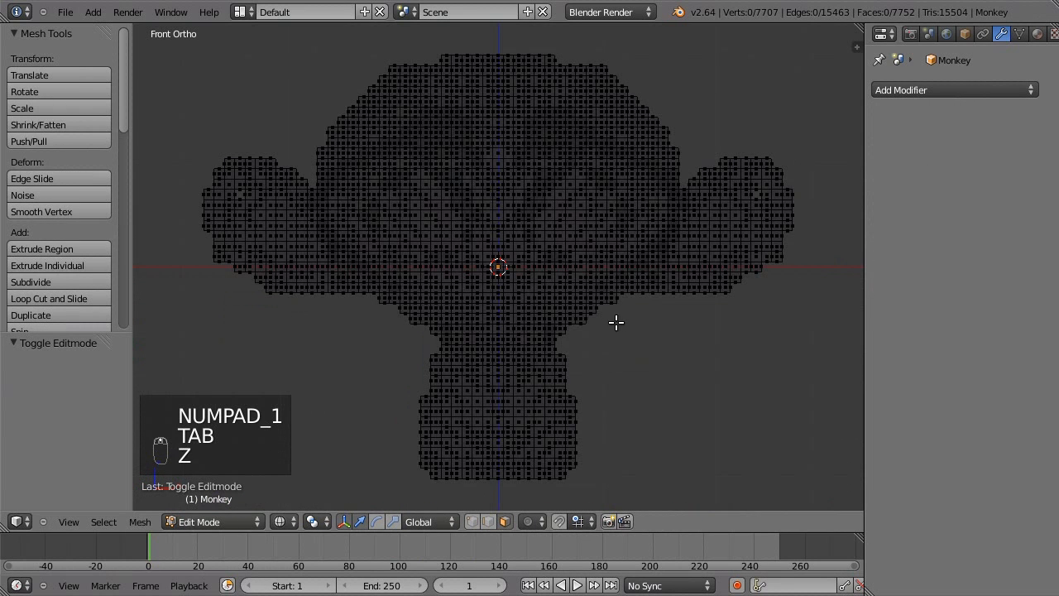
pyautogui.press('b')
pyautogui.moveTo(616, 318); pyautogui.dragTo(381, 318)
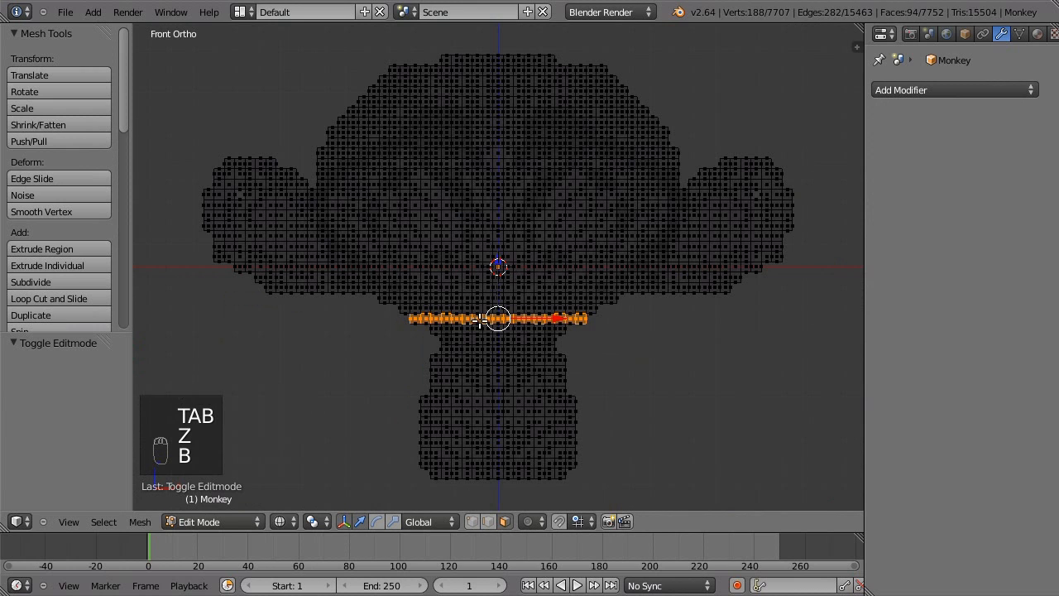
pyautogui.hotkey('shift', 'h')
pyautogui.press('z')
pyautogui.moveTo(620, 336)
pyautogui.mouseDown(button='middle')
pyautogui.moveTo(608, 381)
pyautogui.moveTo(690, 414)
pyautogui.moveTo(456, 433)
pyautogui.moveTo(445, 407)
pyautogui.moveTo(460, 389)
pyautogui.moveTo(569, 396)
pyautogui.moveTo(717, 353)
pyautogui.moveTo(671, 356)
pyautogui.mouseUp(button='middle')
pyautogui.press('Tab')
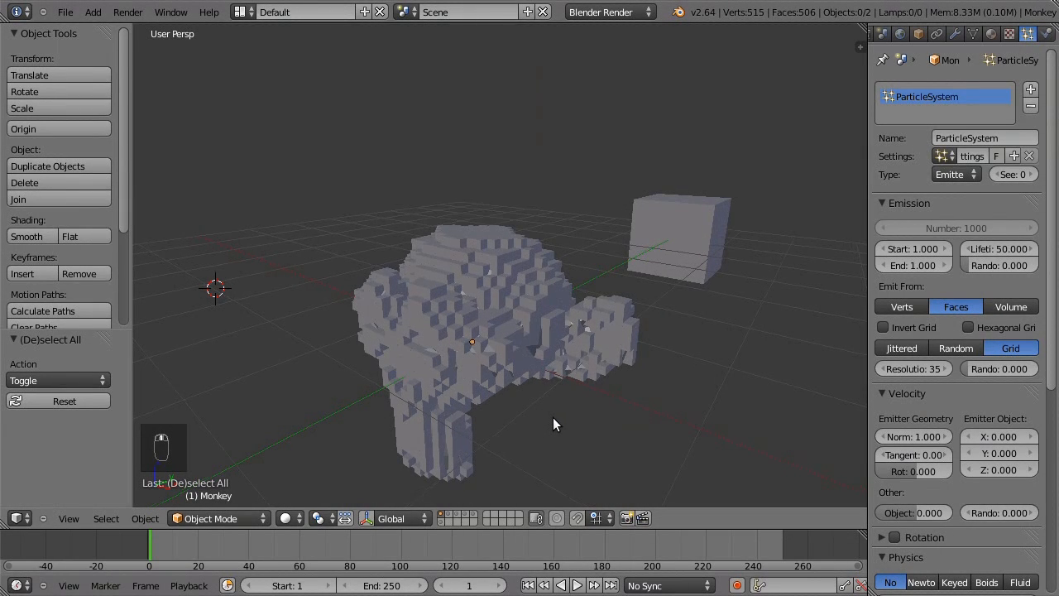
# Show the brick model's layer, add its three dimension and ratio label layers one by one, and return to the monkey's layer.
pyautogui.moveTo(554, 423); pyautogui.dragTo(520, 393, button='middle')
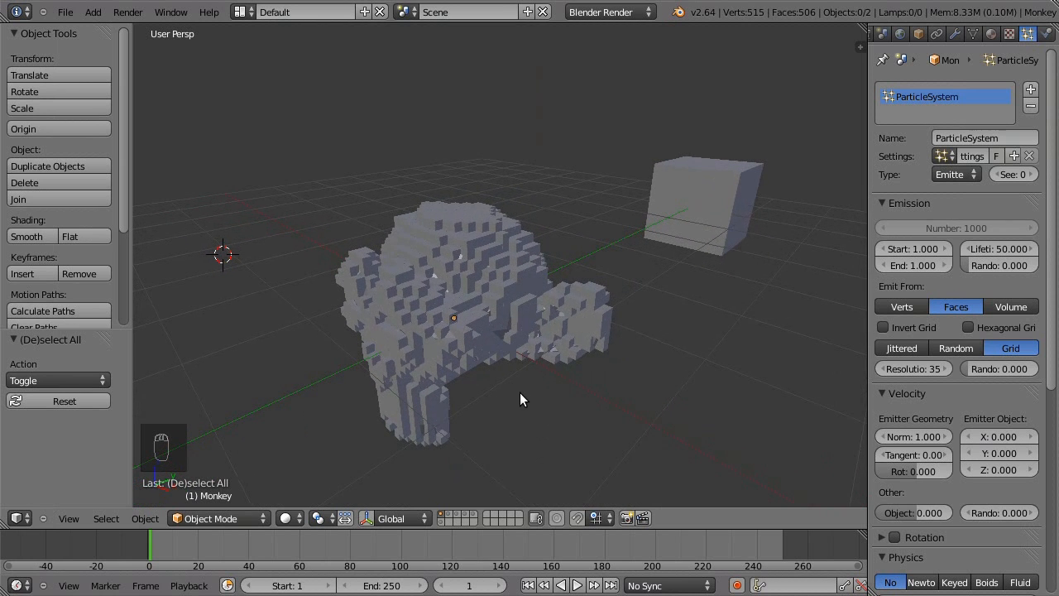
pyautogui.click(447, 515)
pyautogui.moveTo(512, 393); pyautogui.dragTo(517, 421, button='middle')
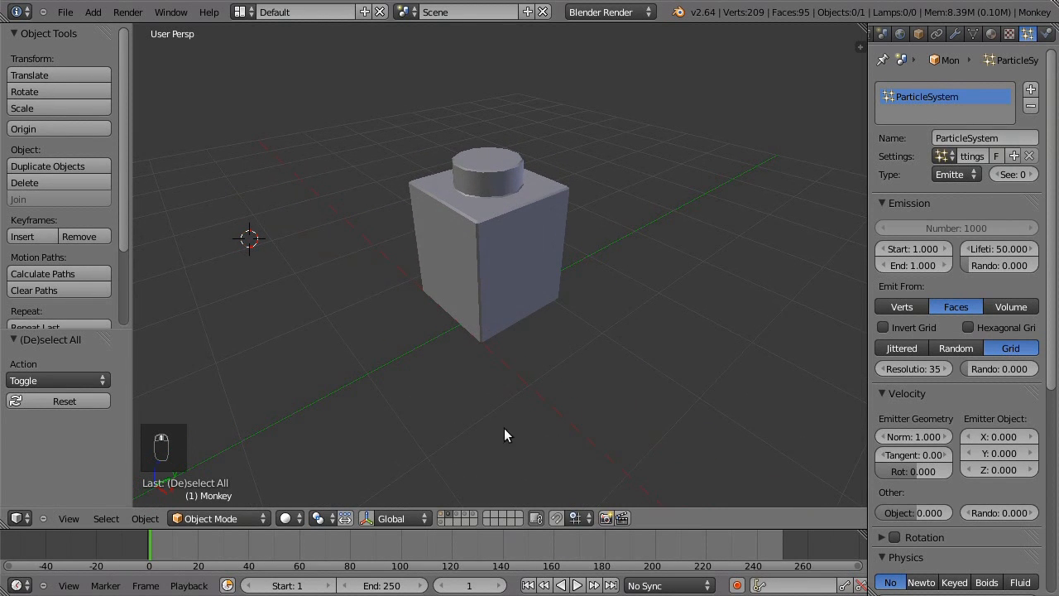
pyautogui.keyDown('shift'); pyautogui.click(456, 518); pyautogui.keyUp('shift')
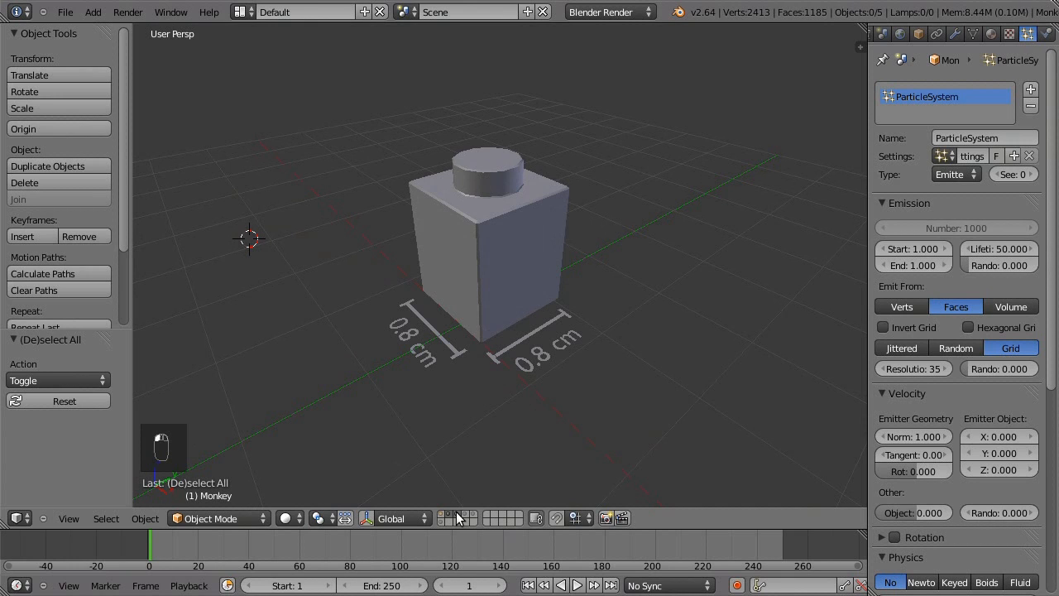
pyautogui.keyDown('shift'); pyautogui.click(466, 517); pyautogui.keyUp('shift')
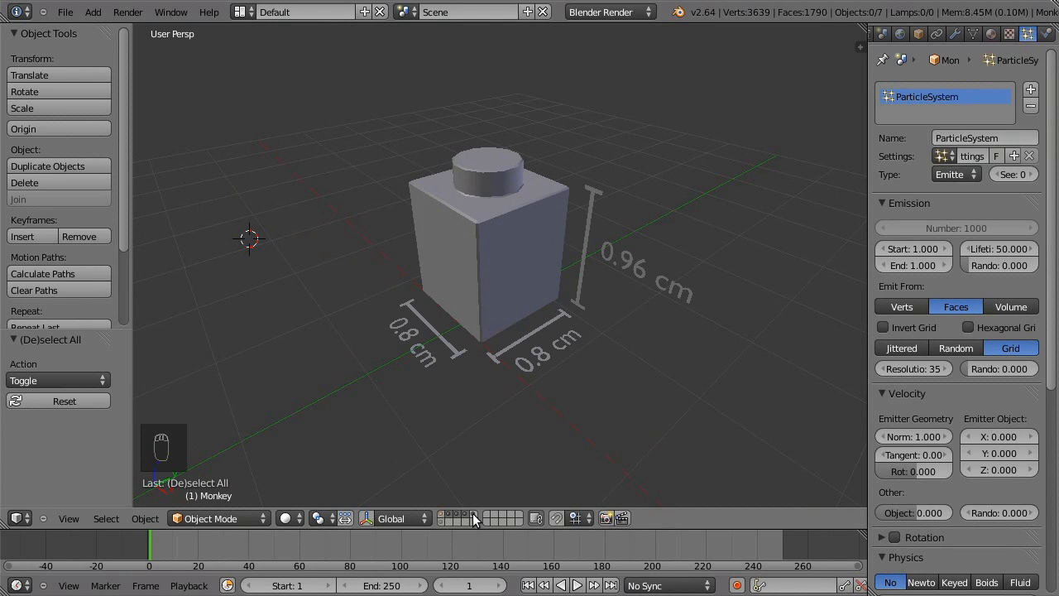
pyautogui.keyDown('shift'); pyautogui.click(472, 514); pyautogui.keyUp('shift')
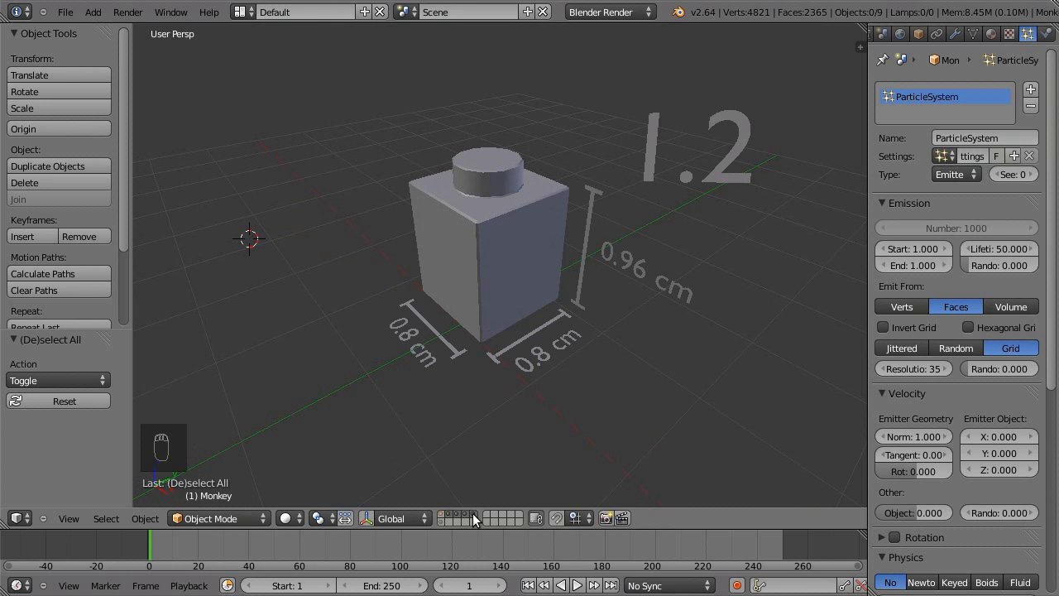
pyautogui.click(442, 514)
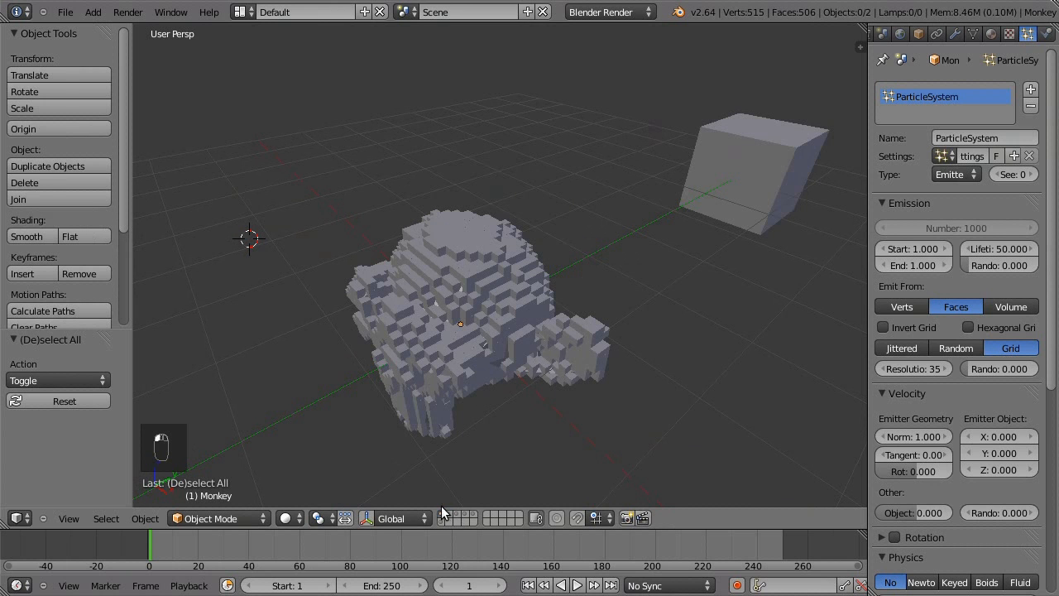
pyautogui.moveTo(445, 480); pyautogui.dragTo(493, 366, button='middle')
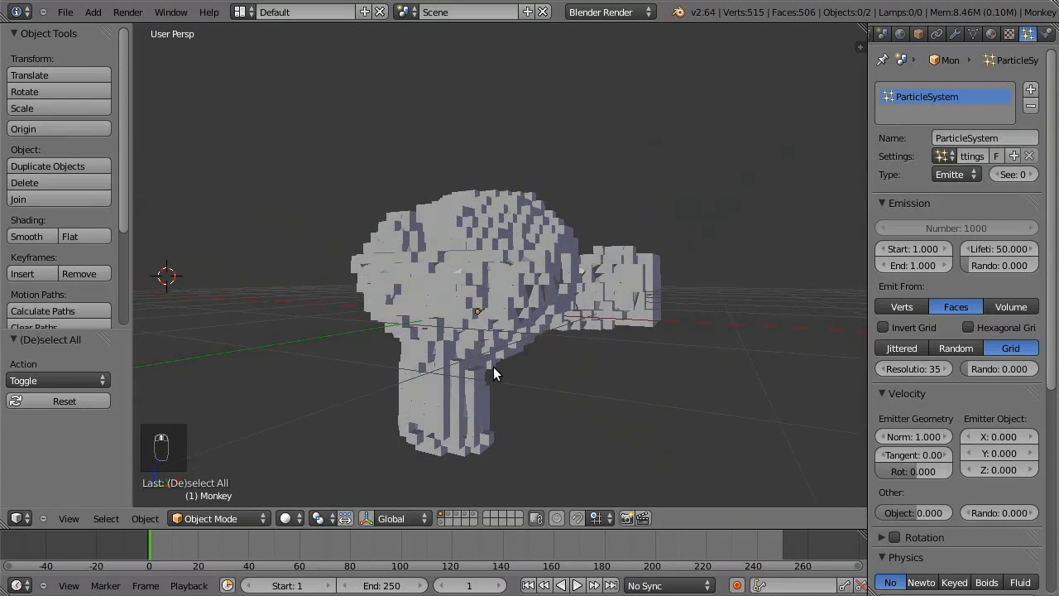
pyautogui.rightClick(490, 340)
pyautogui.press('s')
pyautogui.press('z')
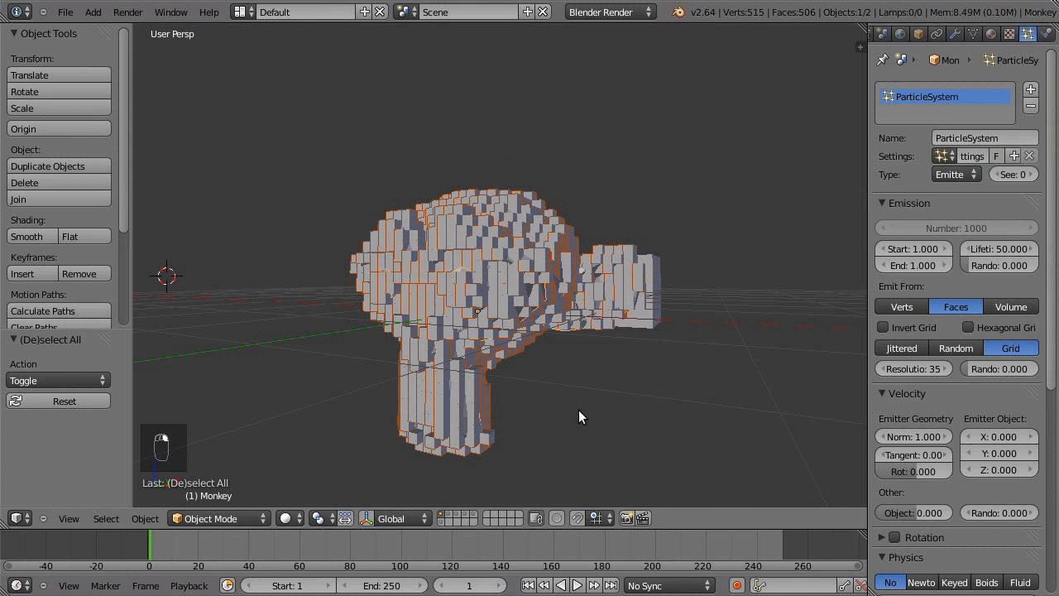
pyautogui.press('s')
pyautogui.press('z')
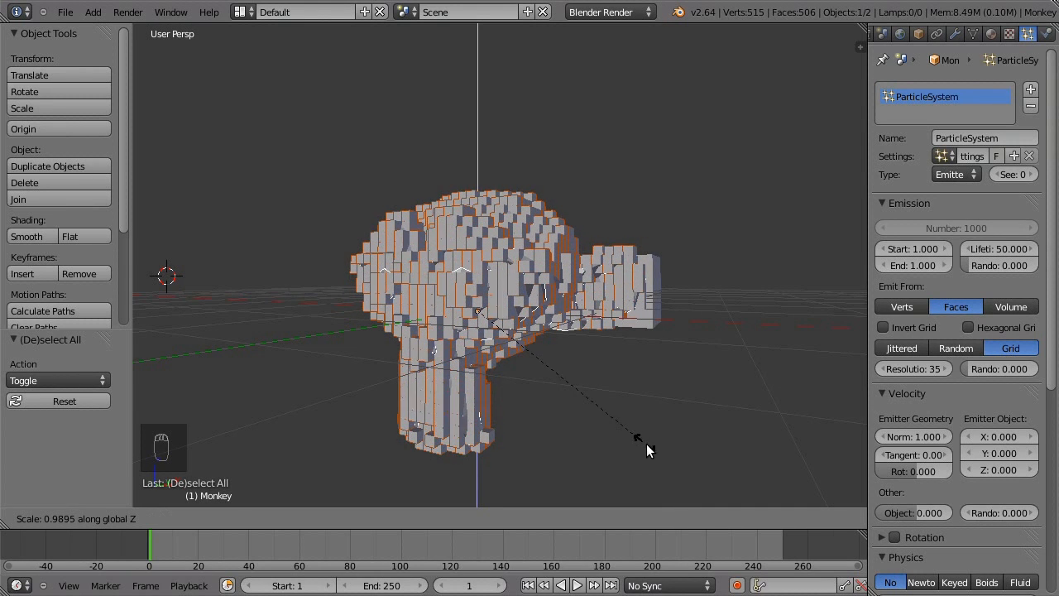
pyautogui.click(653, 454)
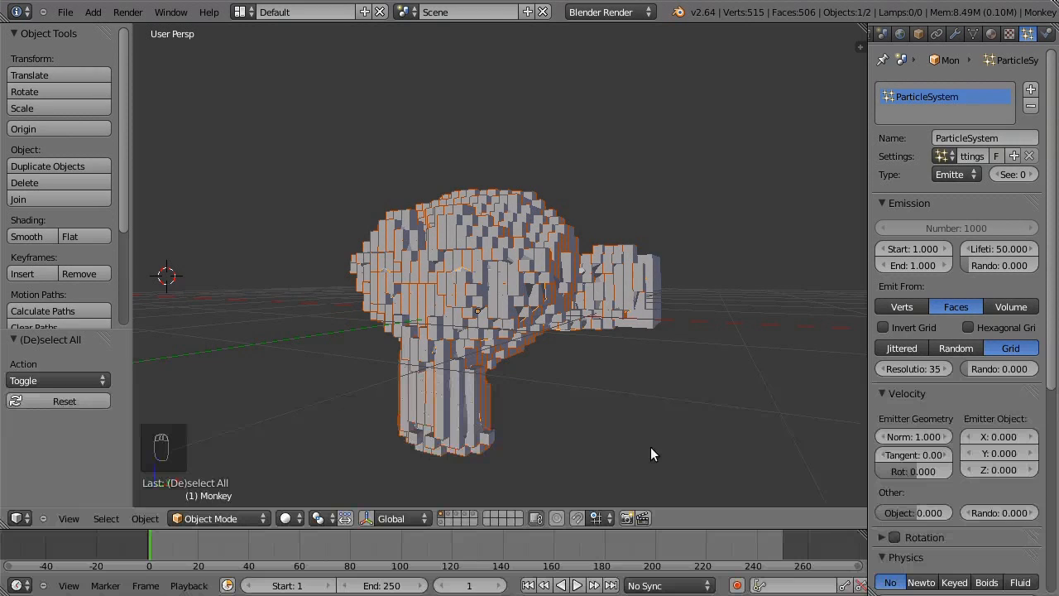
pyautogui.press('a')
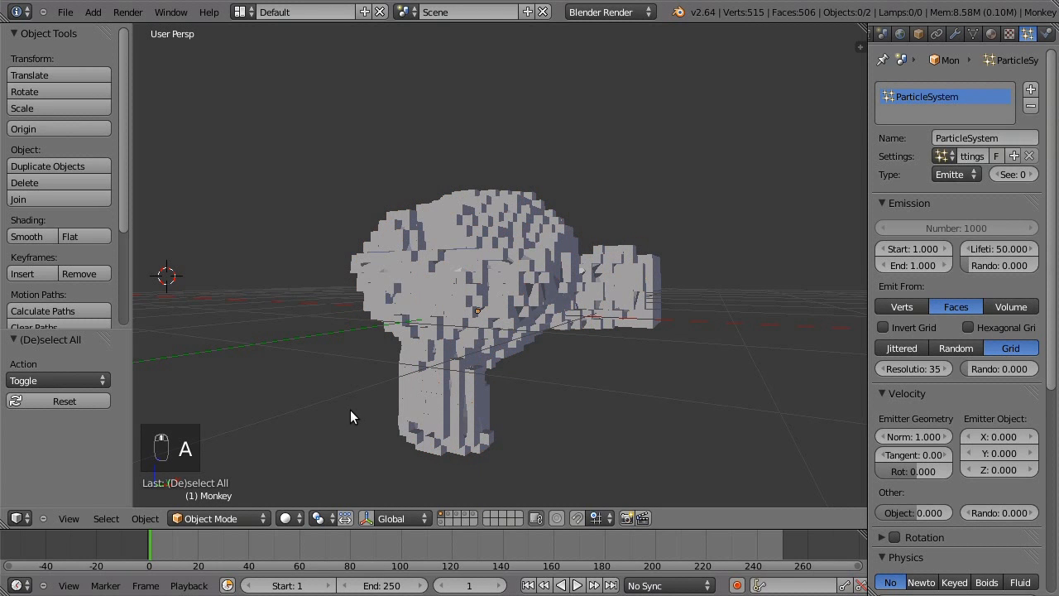
# Show the layer with the fraction text alongside the monkey, and switch back to only the monkey's layer.
pyautogui.moveTo(350, 410); pyautogui.dragTo(444, 390, button='middle')
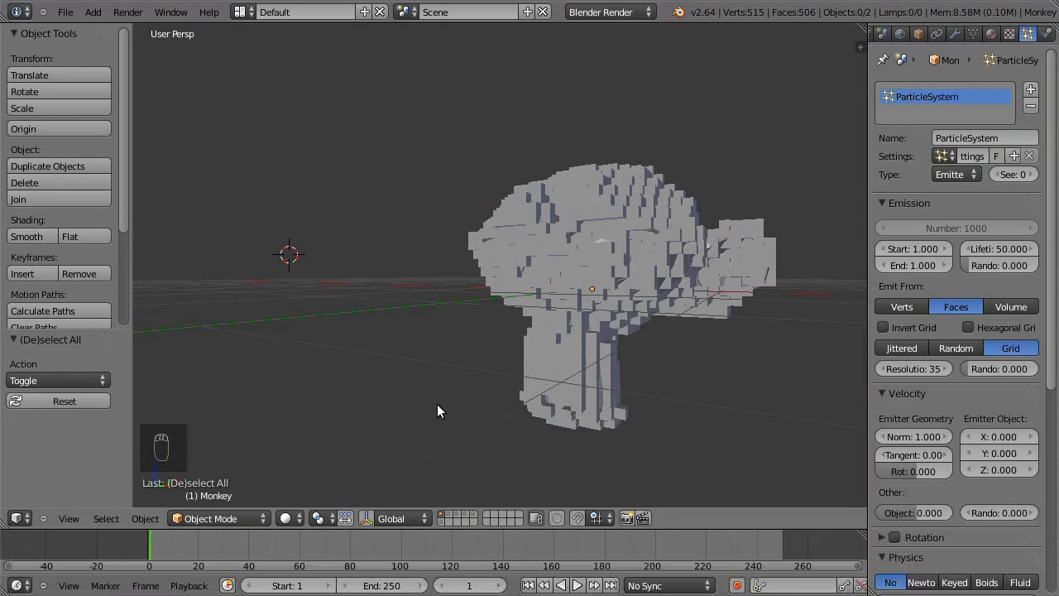
pyautogui.keyDown('shift'); pyautogui.click(441, 523); pyautogui.keyUp('shift')
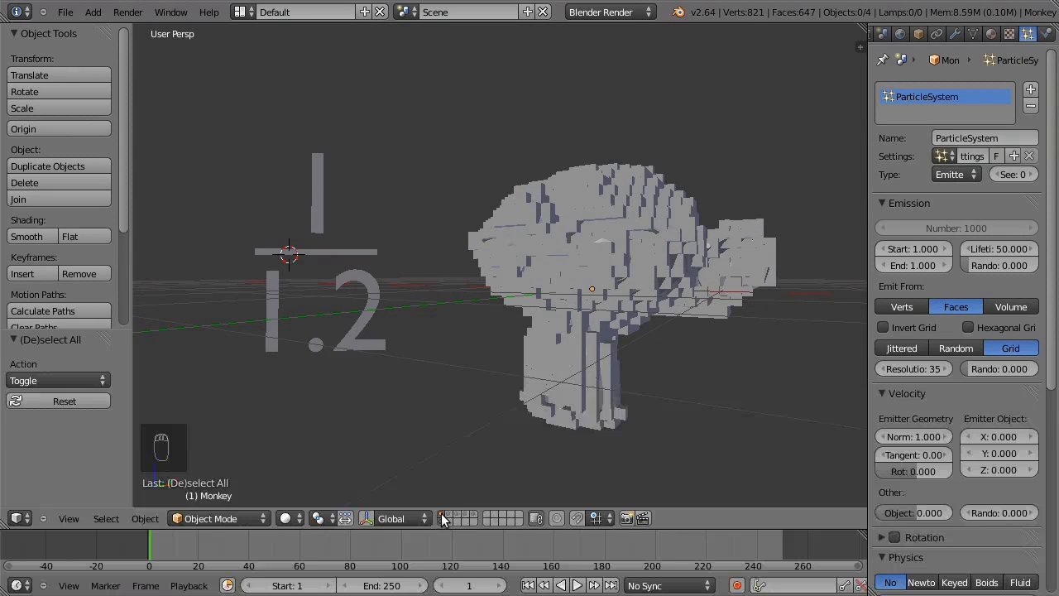
pyautogui.click(443, 519)
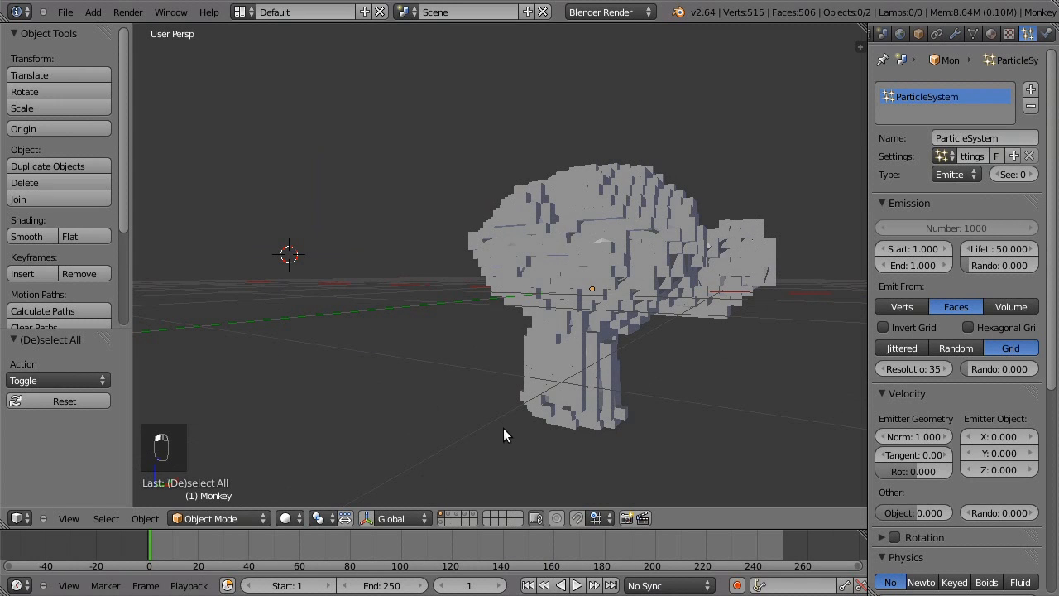
# Scale the monkey's entire mesh along Z by 1/1.2 in edit mode, and return to object mode with solid shading.
pyautogui.rightClick(587, 357)
pyautogui.press('z')
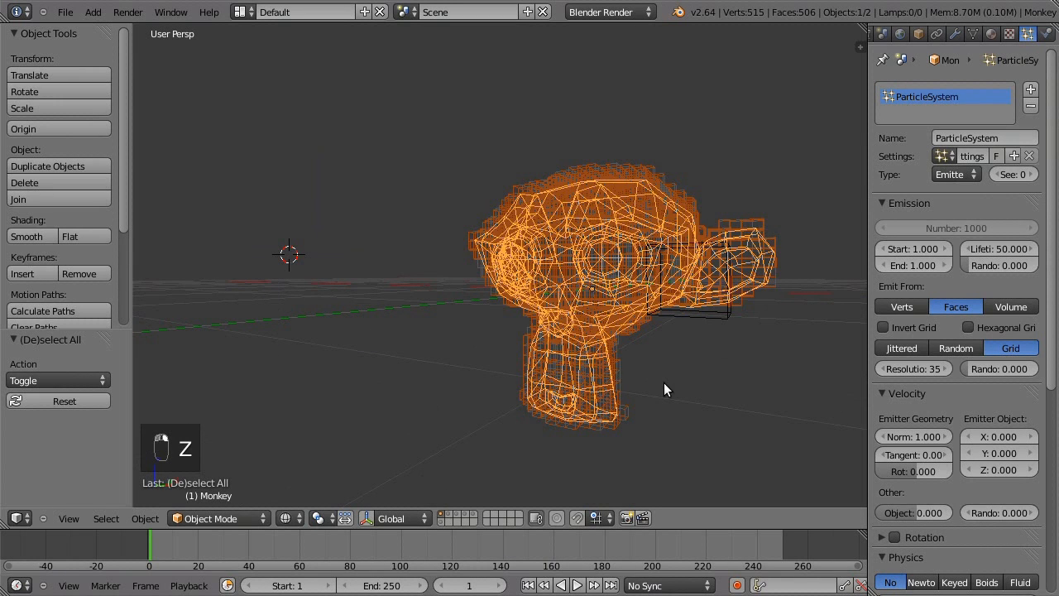
pyautogui.moveTo(664, 383); pyautogui.dragTo(625, 382, button='middle')
pyautogui.press('Tab')
pyautogui.press('s')
pyautogui.press('z')
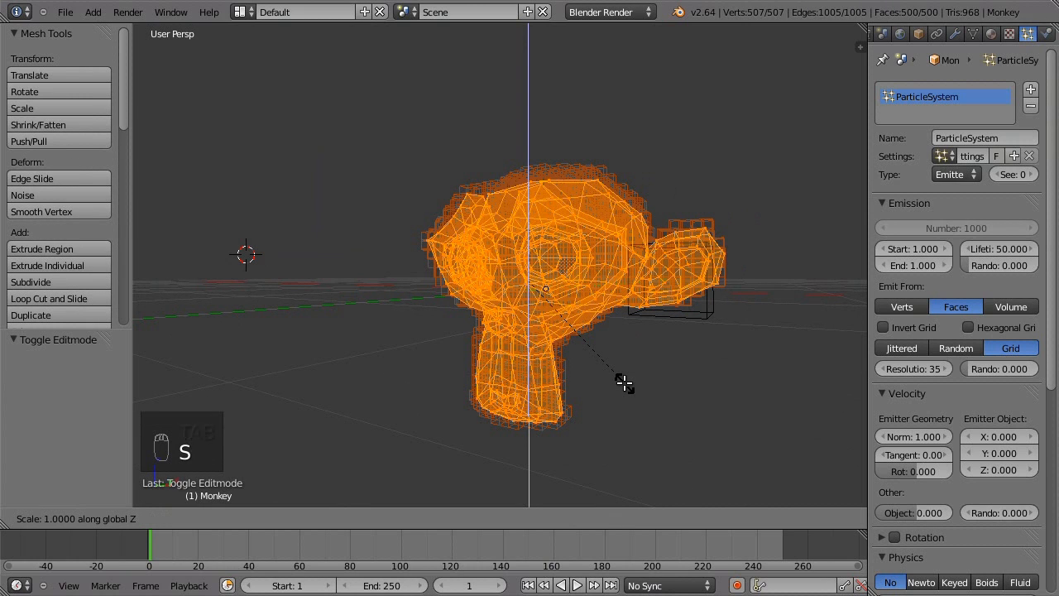
pyautogui.write('1.2')
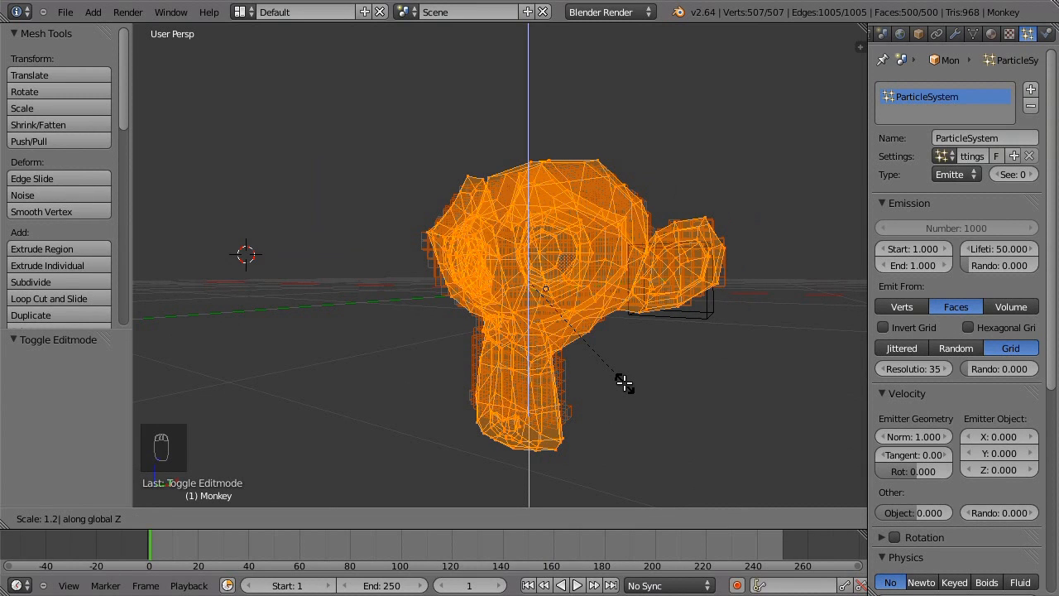
pyautogui.press('/')
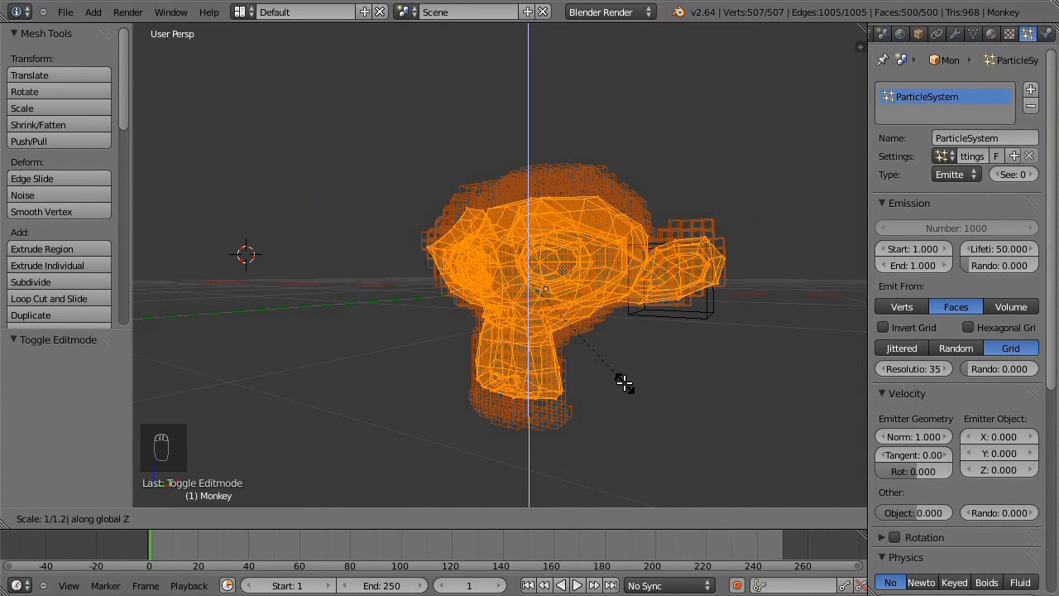
pyautogui.press('Return')
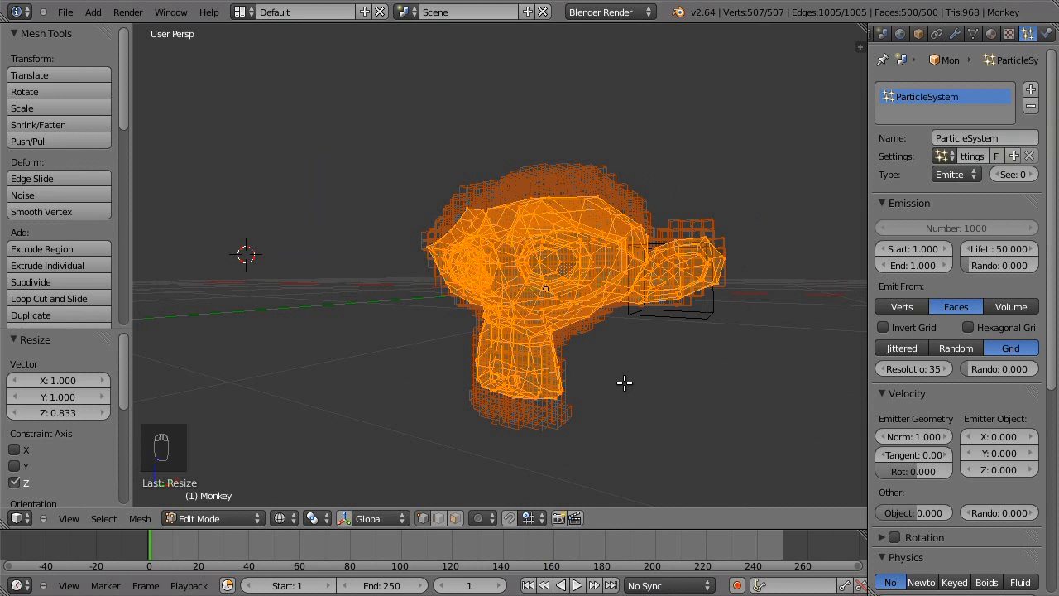
pyautogui.press('Tab')
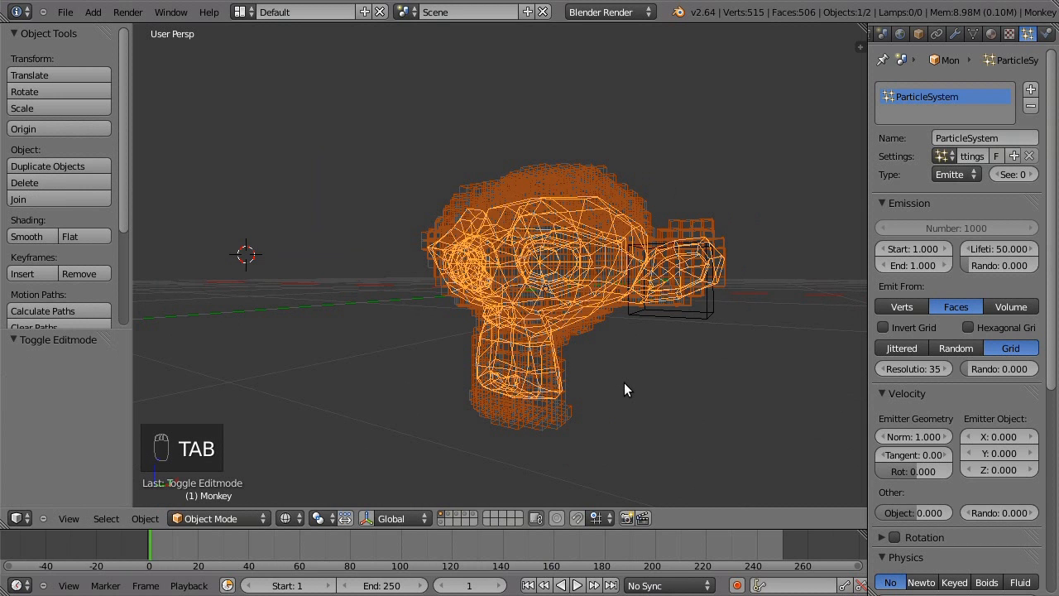
pyautogui.moveTo(628, 383)
pyautogui.mouseDown(button='middle')
pyautogui.moveTo(645, 388)
pyautogui.moveTo(634, 388)
pyautogui.mouseUp(button='middle')
pyautogui.press('z')
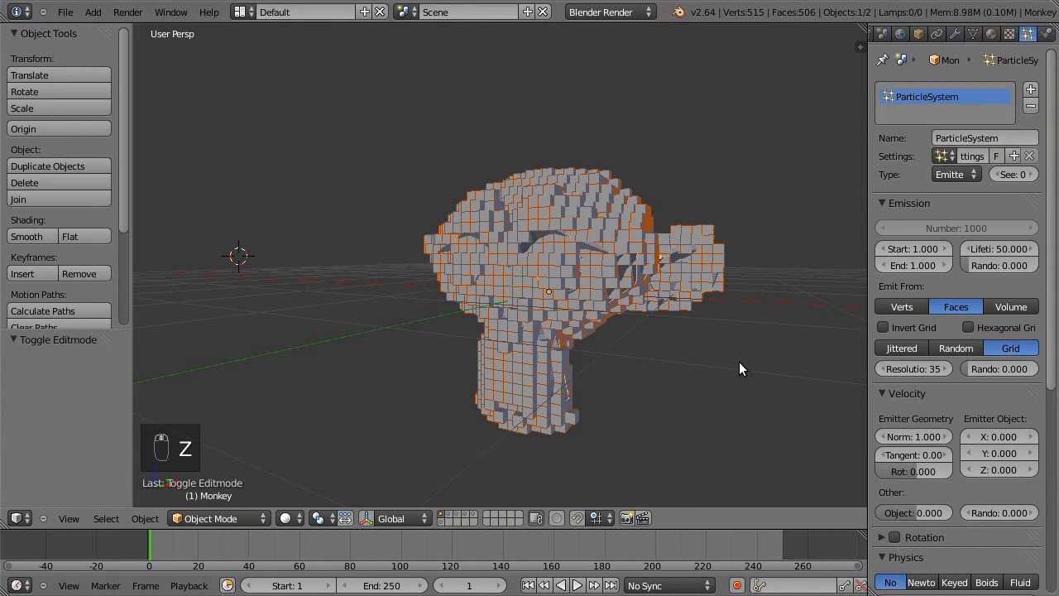
# Refresh the monkey's particle system, and snap the 3D cursor to the top face of the separate cube in edit mode.
pyautogui.click(943, 249)
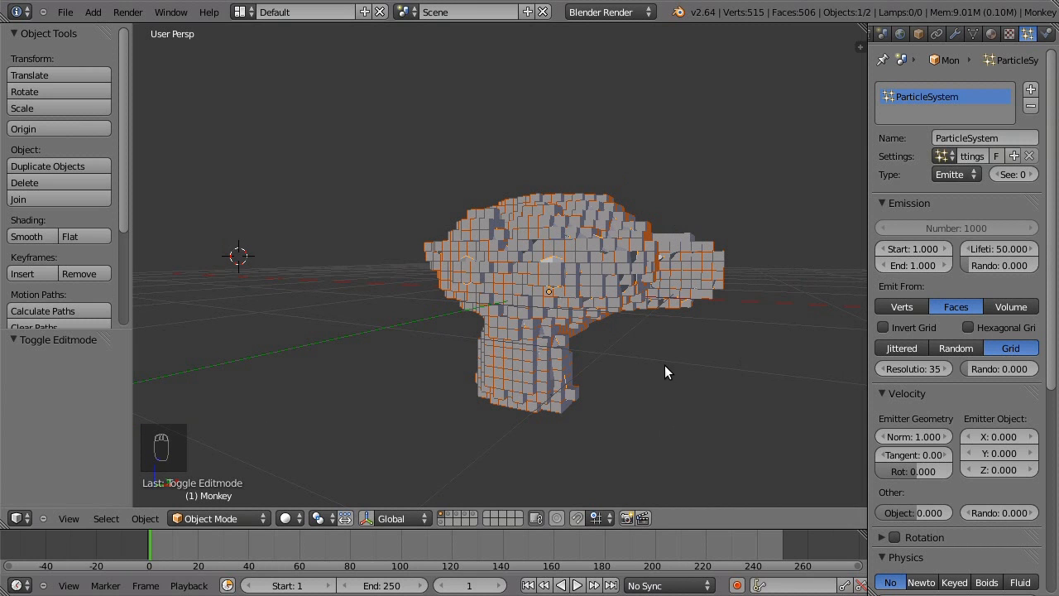
pyautogui.moveTo(666, 365); pyautogui.dragTo(640, 405, button='middle')
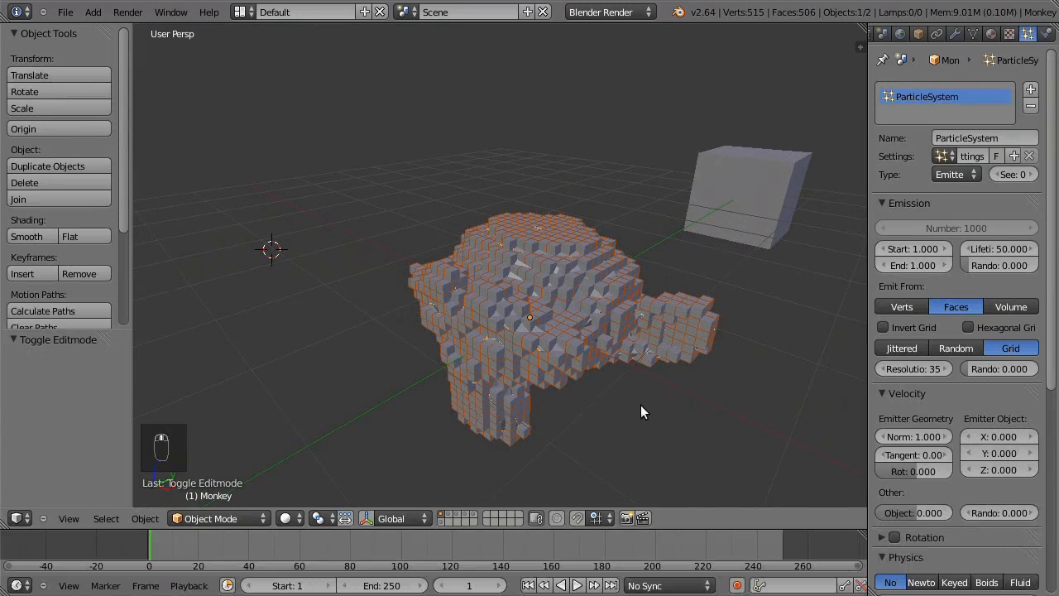
pyautogui.rightClick(767, 158)
pyautogui.press('Tab')
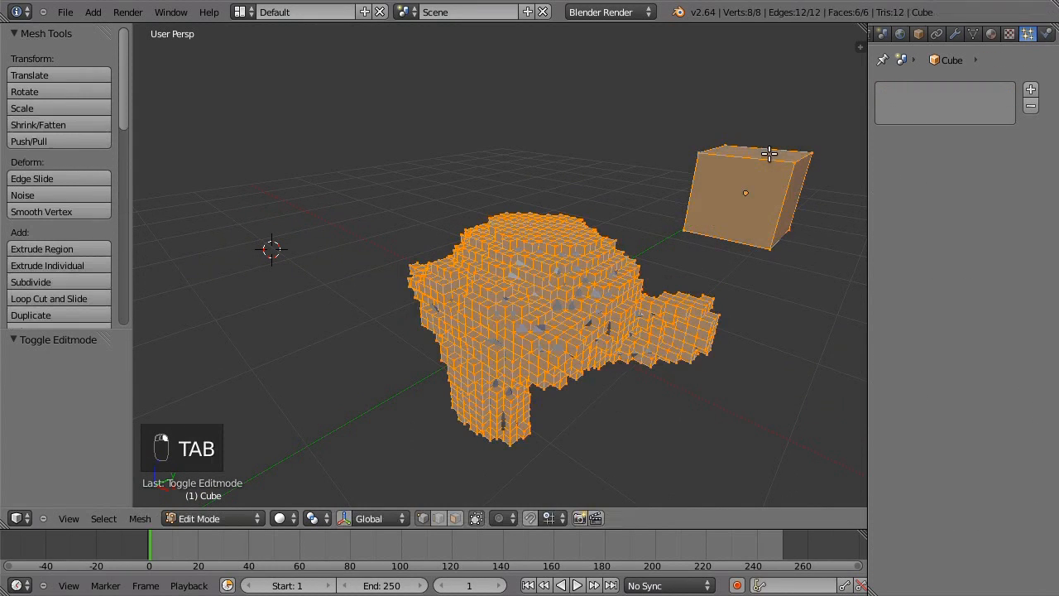
pyautogui.click(456, 518)
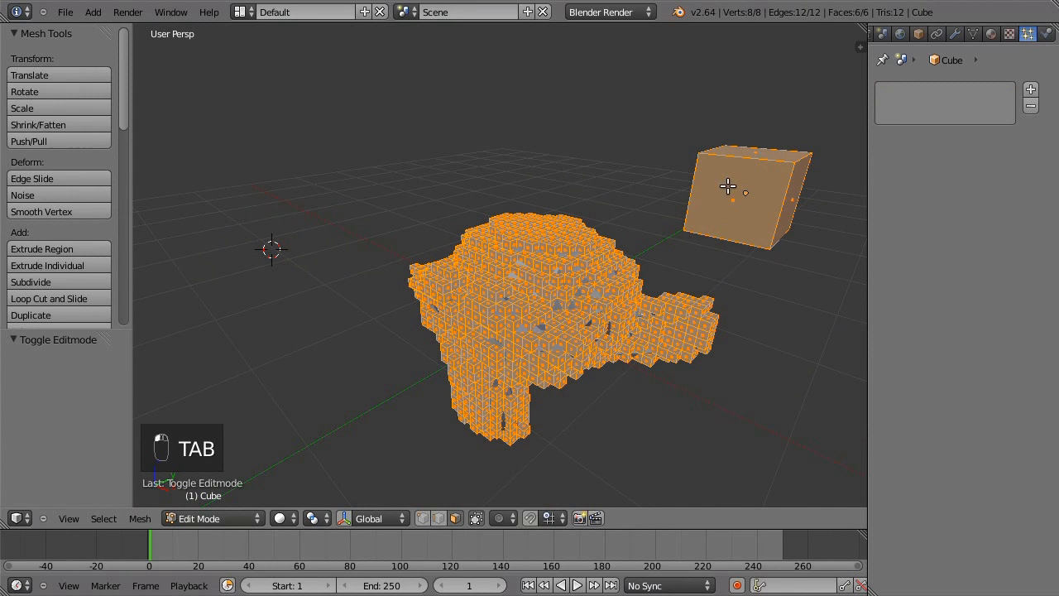
pyautogui.rightClick(761, 153)
pyautogui.hotkey('shift', 's')
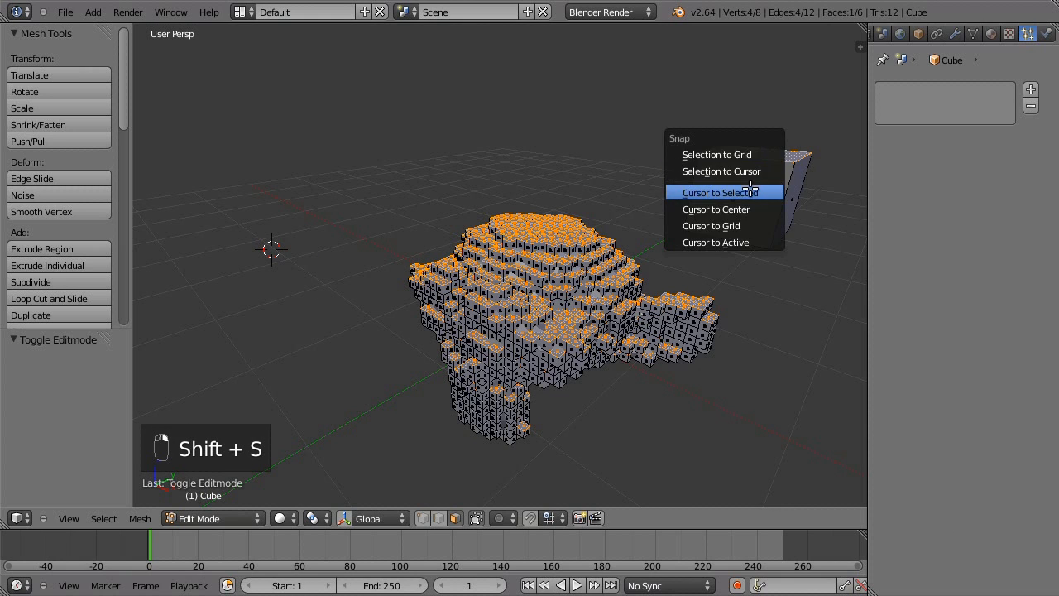
pyautogui.click(749, 192)
# Add a cylinder with 8 vertices to the cube's mesh at the 3D cursor.
pyautogui.hotkey('shift', 'a')
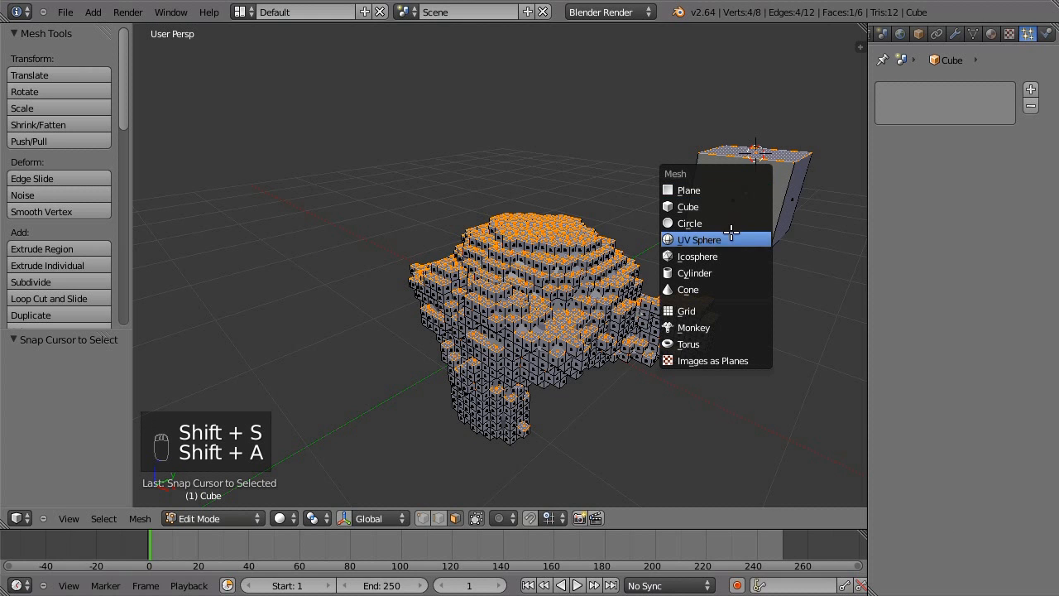
pyautogui.click(724, 274)
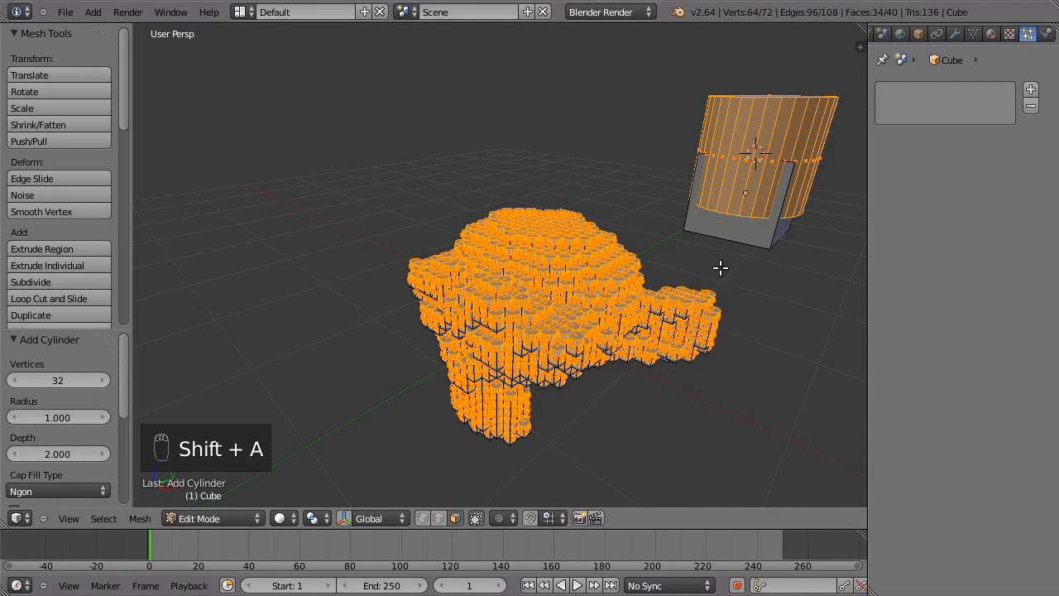
pyautogui.click(59, 381)
pyautogui.write('8')
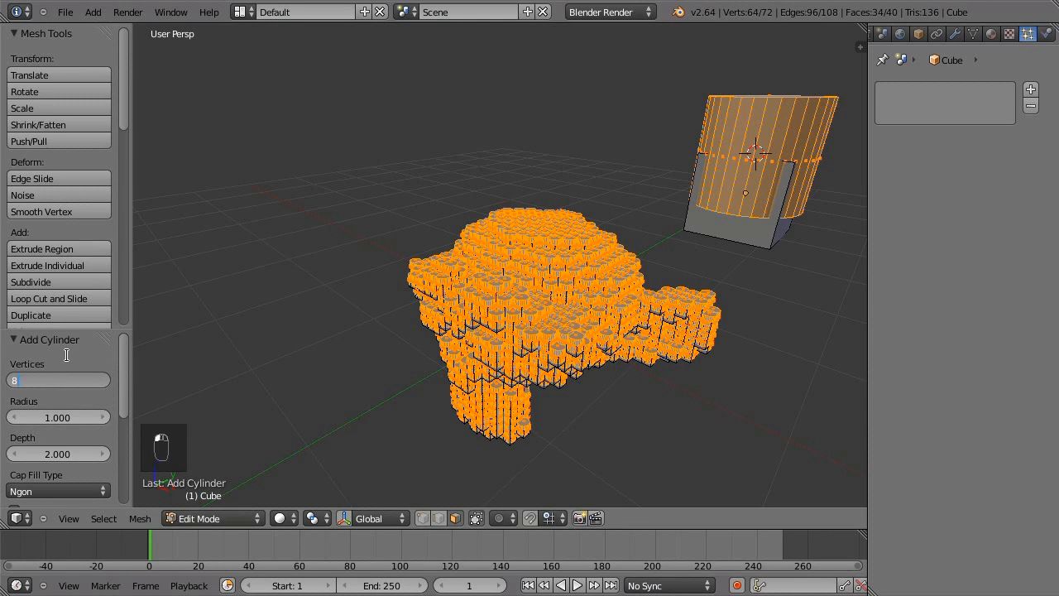
pyautogui.press('Return')
# Scale the cylinder uniformly to about 0.57, lower it about 0.2 along Z to form a stud, and leave edit mode.
pyautogui.press('s')
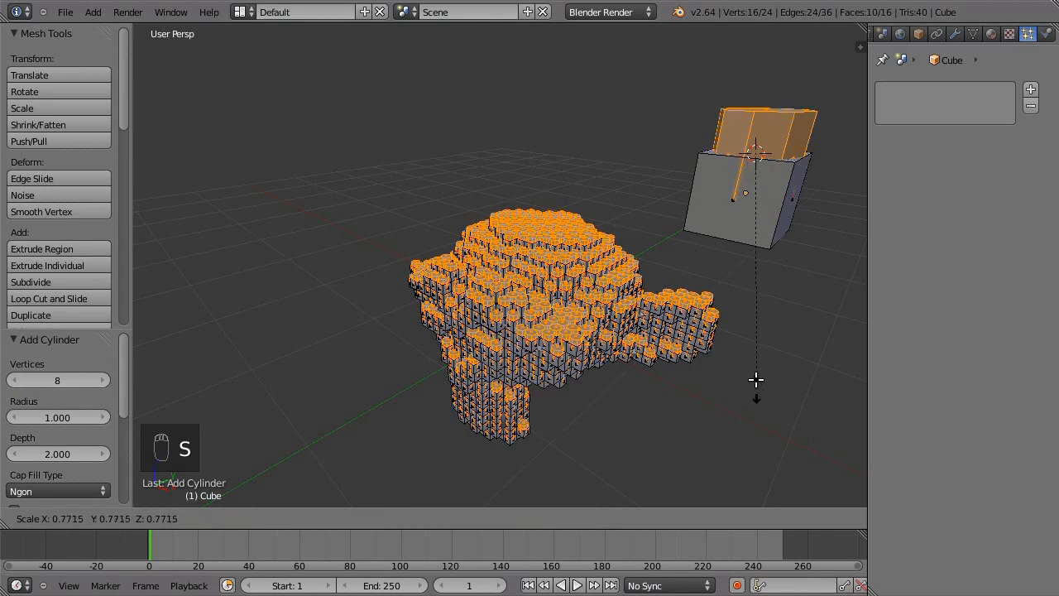
pyautogui.click(758, 327)
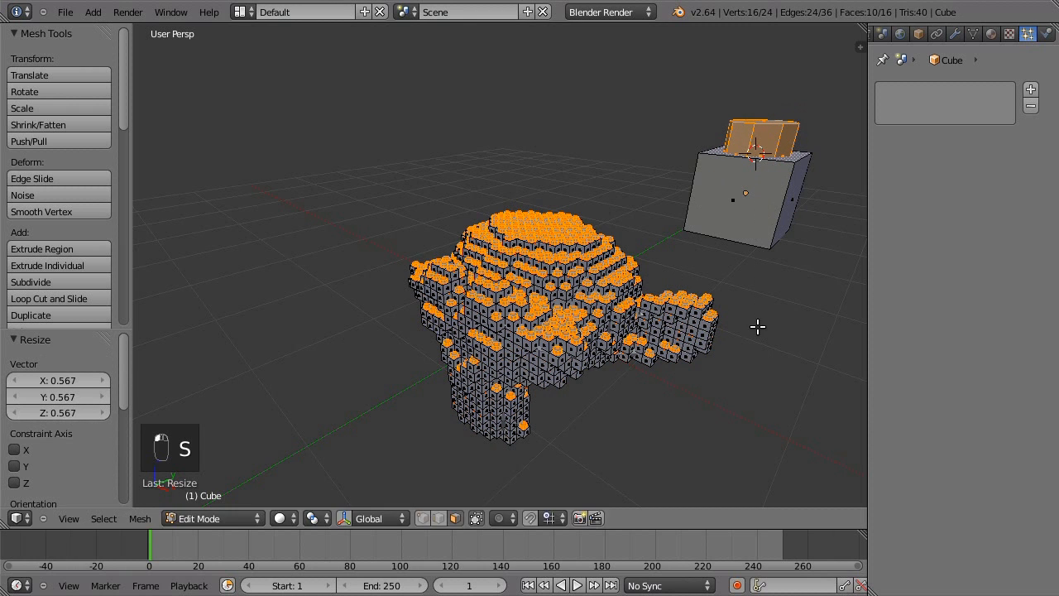
pyautogui.press('g')
pyautogui.press('z')
pyautogui.click(759, 336)
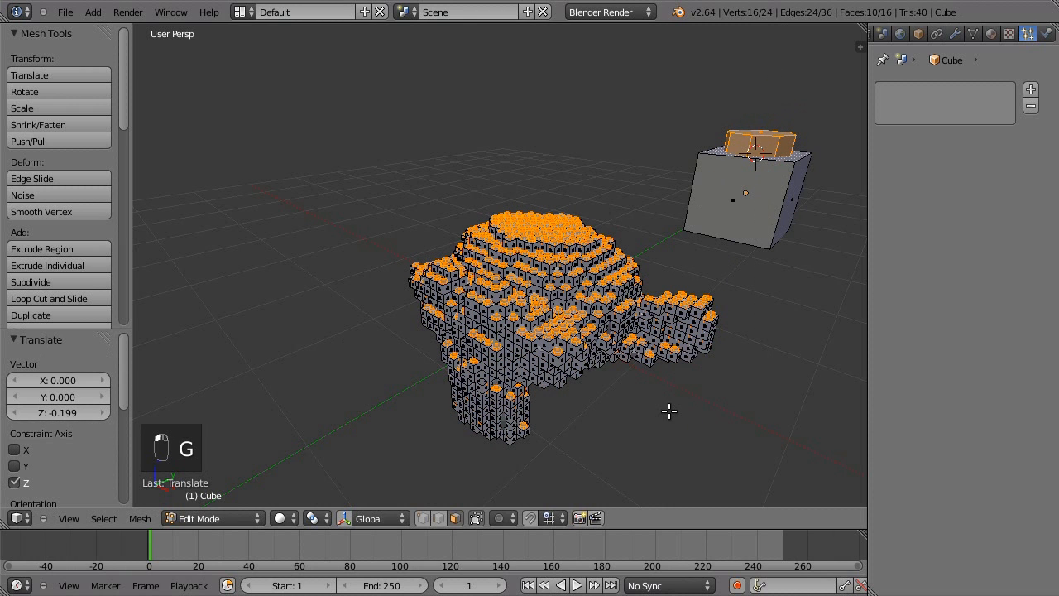
pyautogui.press('Tab')
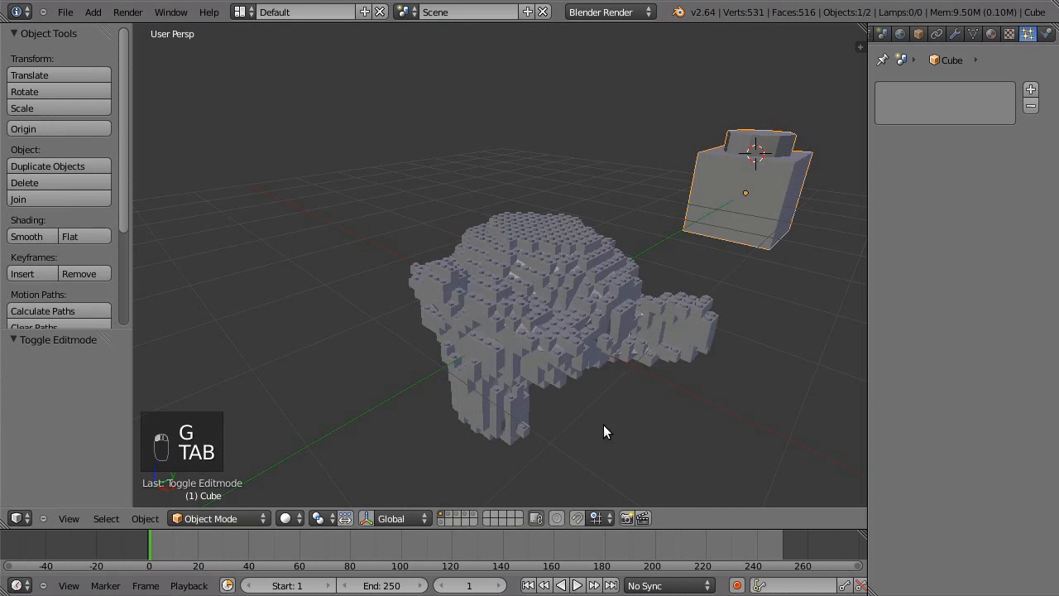
# Convert the monkey's particle instances into real objects with Make Duplicates Real.
pyautogui.rightClick(560, 335)
pyautogui.moveTo(560, 334); pyautogui.dragTo(584, 376, button='middle')
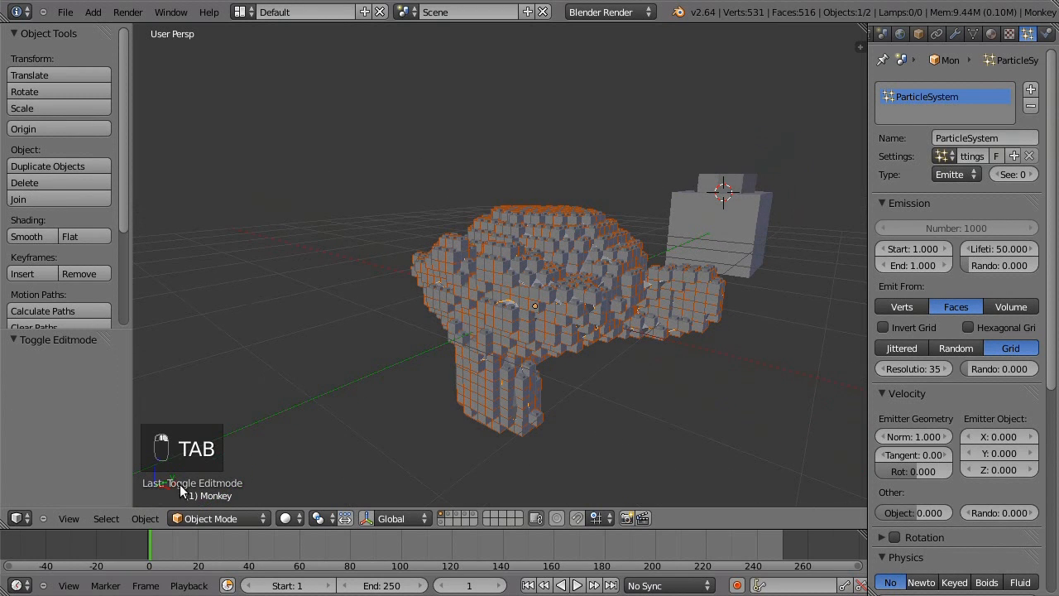
pyautogui.click(145, 518)
pyautogui.moveTo(210, 396)
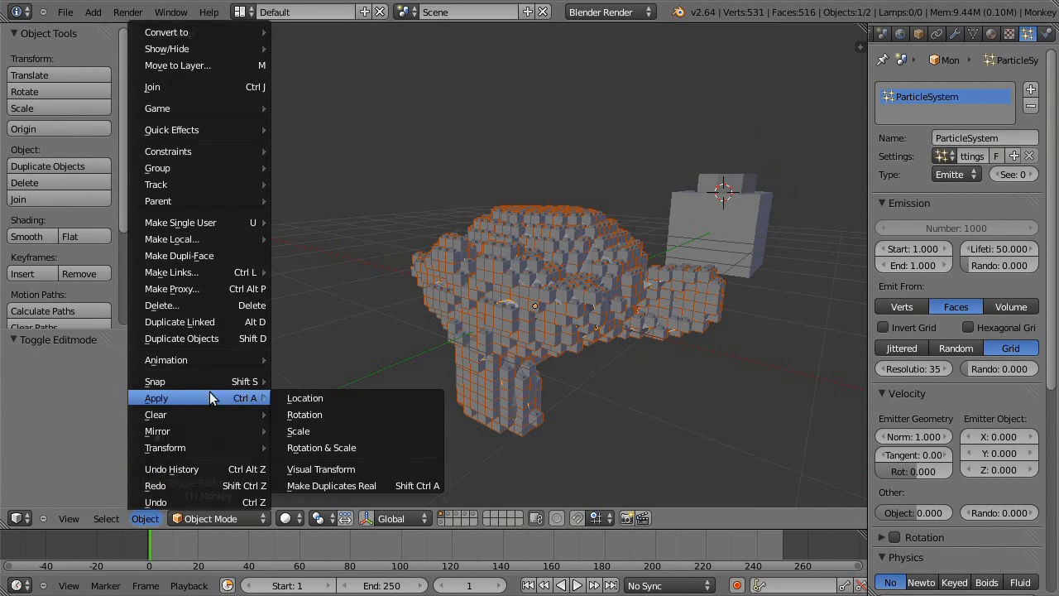
pyautogui.click(318, 480)
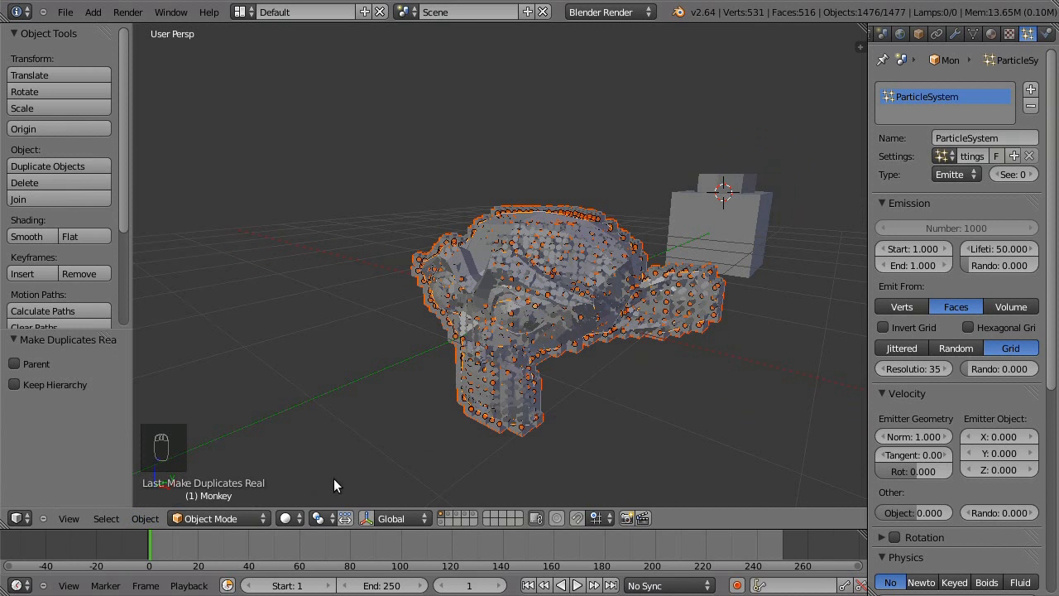
# Delete the original studded cube standing behind the monkey head.
pyautogui.rightClick(727, 269)
pyautogui.press('x')
pyautogui.click(740, 255)
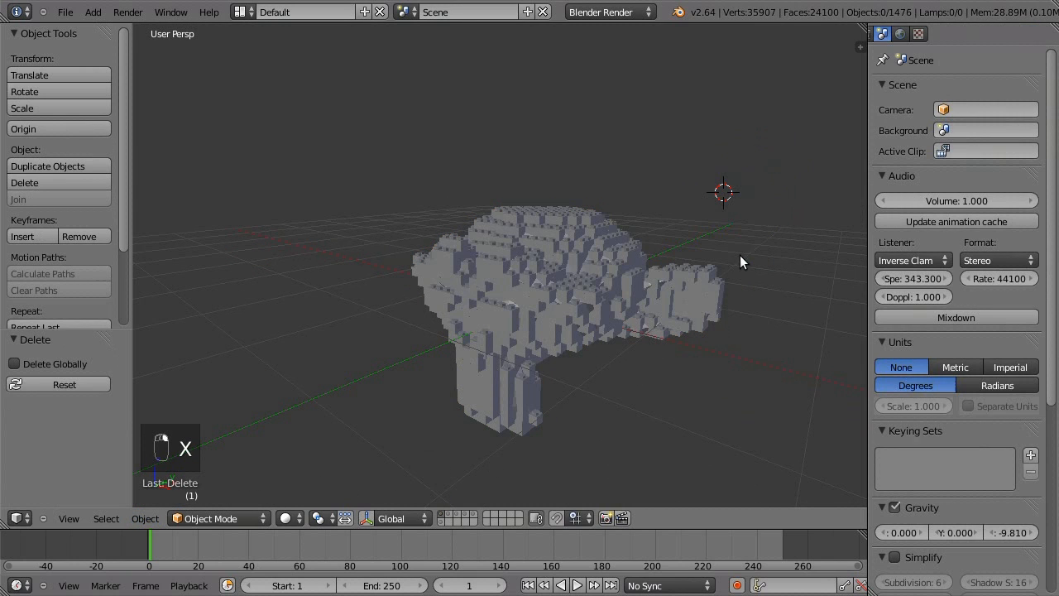
# Select all objects and scale them by 1.2 along the Z axis.
pyautogui.write('asz1.')
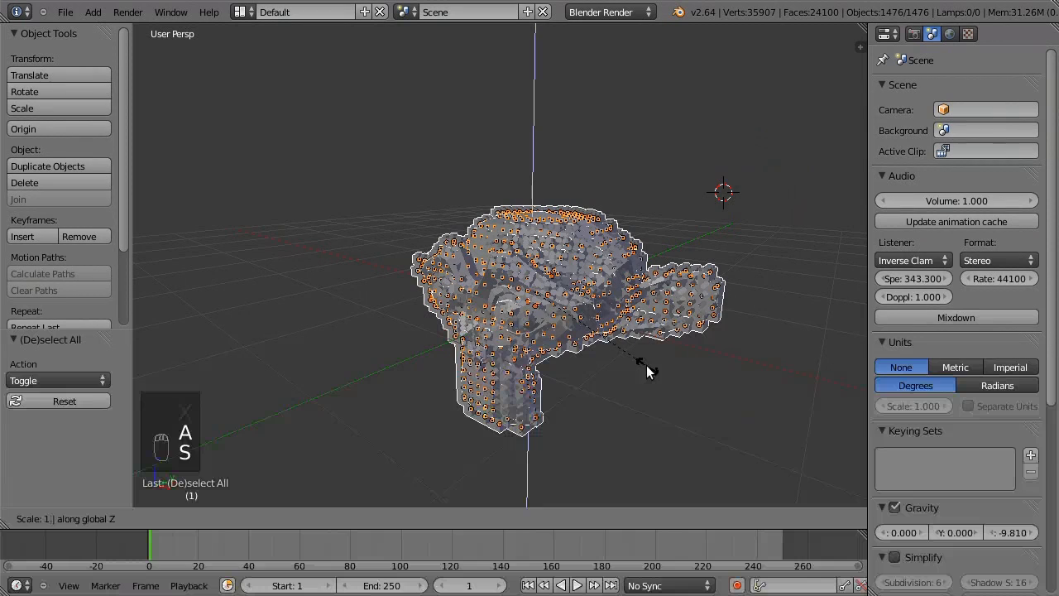
pyautogui.write('2')
pyautogui.press('Return')
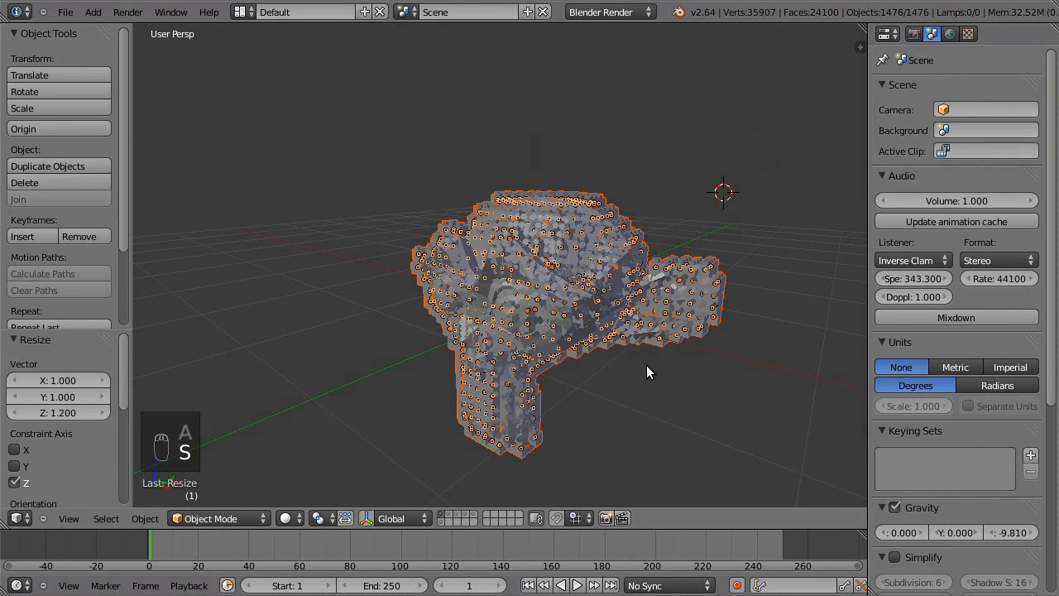
# Pick the original Monkey mesh from among the overlapping bricks and delete it.
pyautogui.rightClick(691, 287)
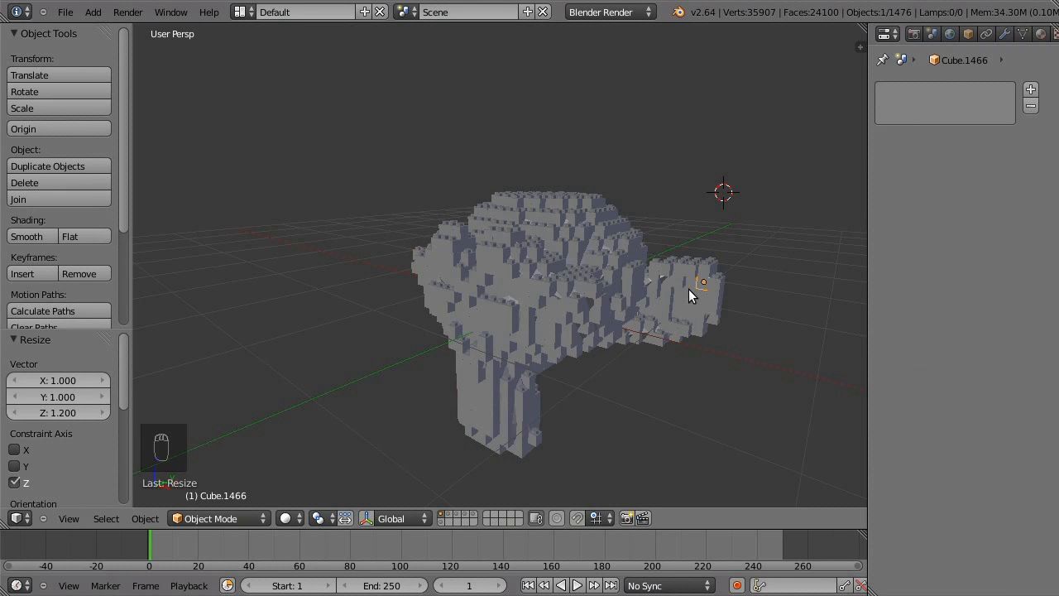
pyautogui.keyDown('alt'); pyautogui.rightClick(688, 289); pyautogui.keyUp('alt')
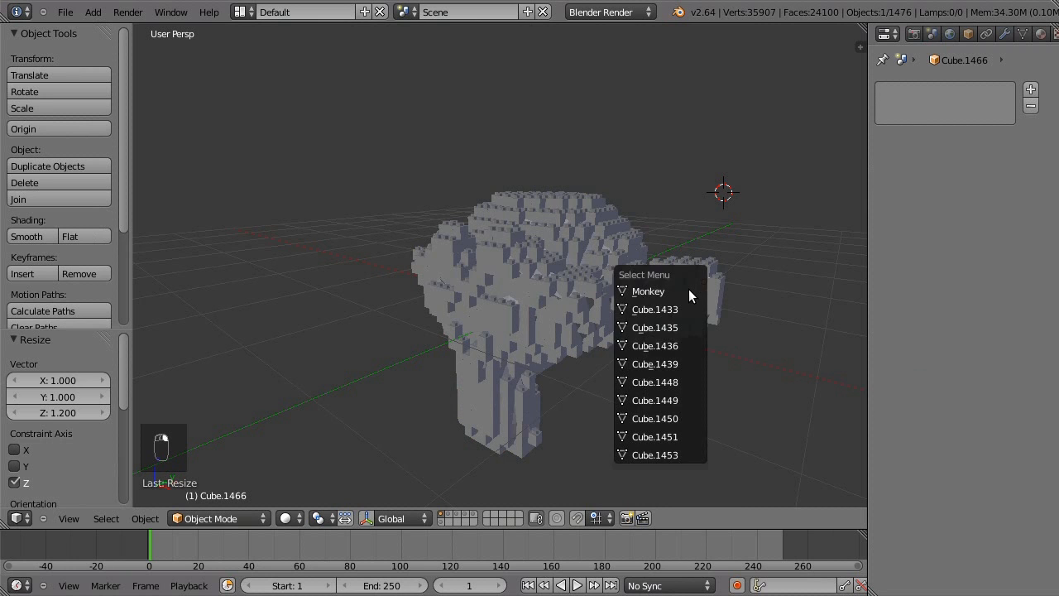
pyautogui.click(688, 289)
pyautogui.press('x')
pyautogui.click(688, 289)
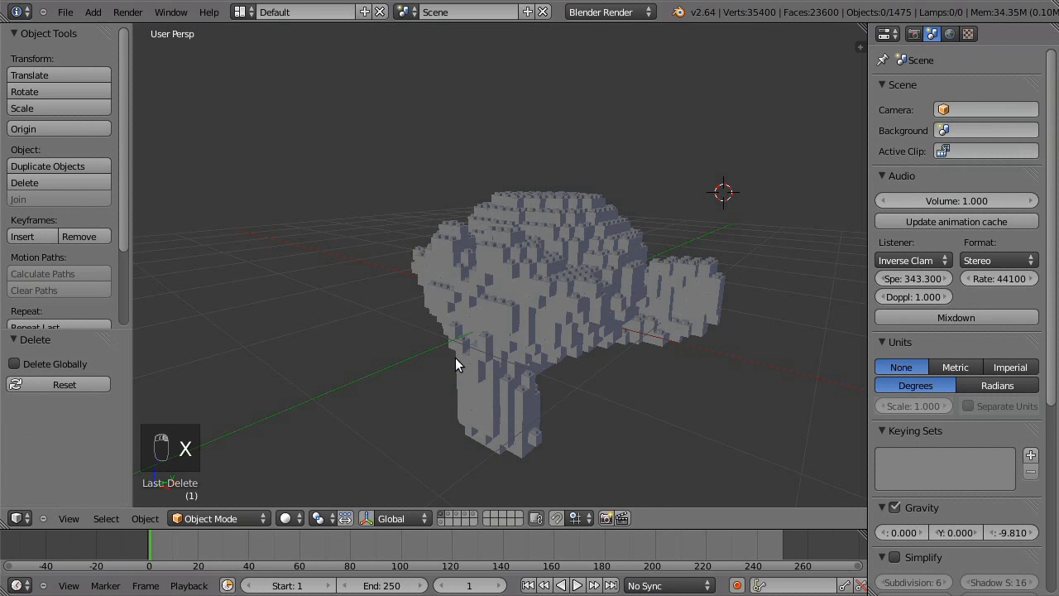
pyautogui.moveTo(440, 374); pyautogui.dragTo(484, 363, button='middle')
pyautogui.scroll(1, 580, 389)
pyautogui.scroll(-3, 480, 359)
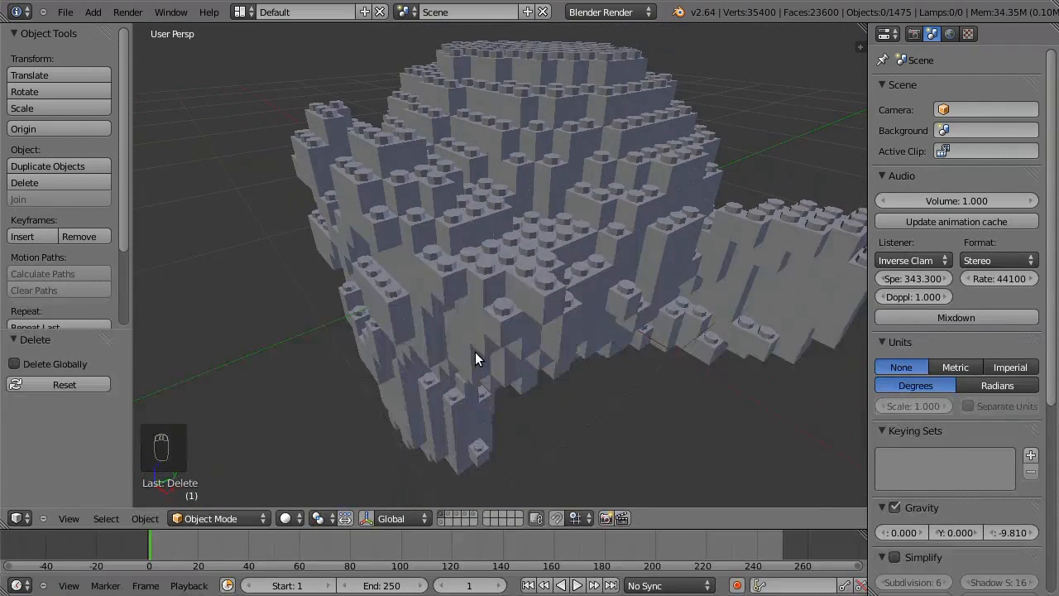